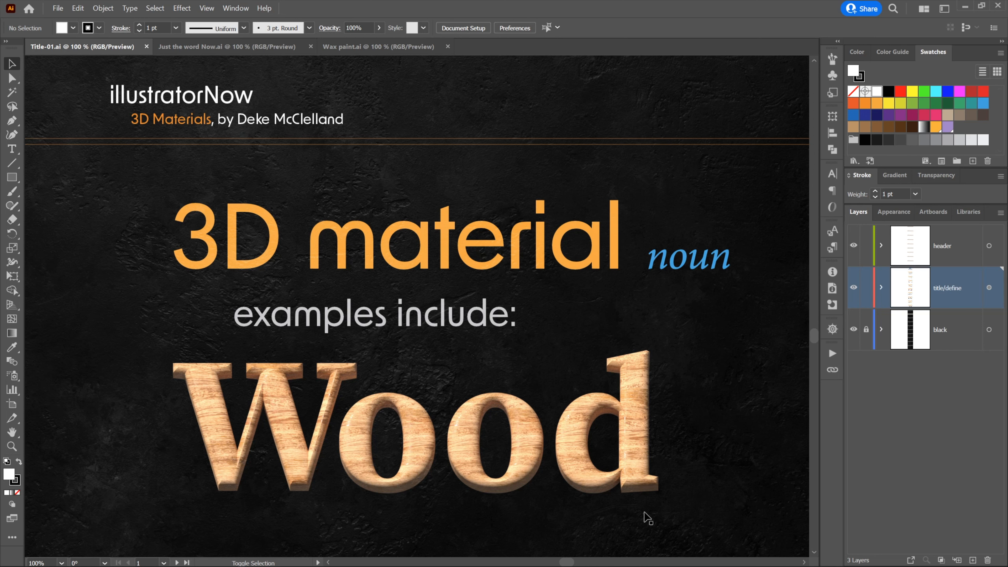
Step: Browse through the 3D material example words in the Title-01 document, from Wood through to Lava
key(shift+Page_Down)
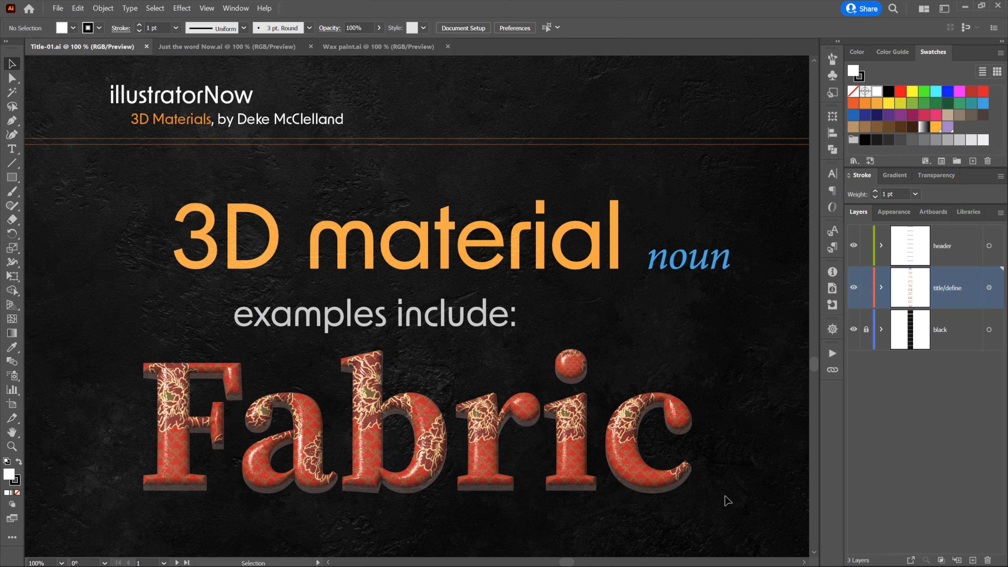
key(shift)
key(shift+Page_Down)
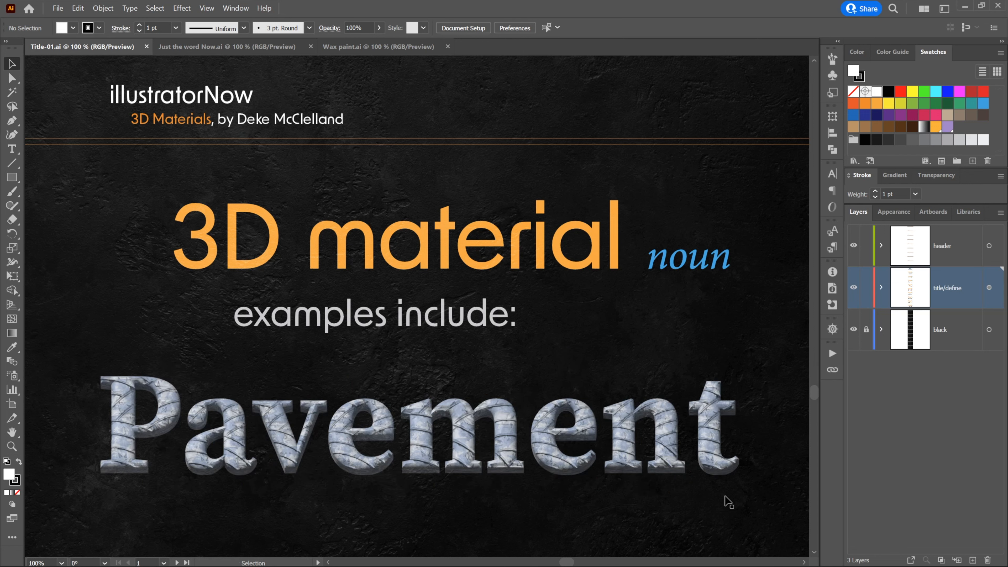
key(shift+Page_Down)
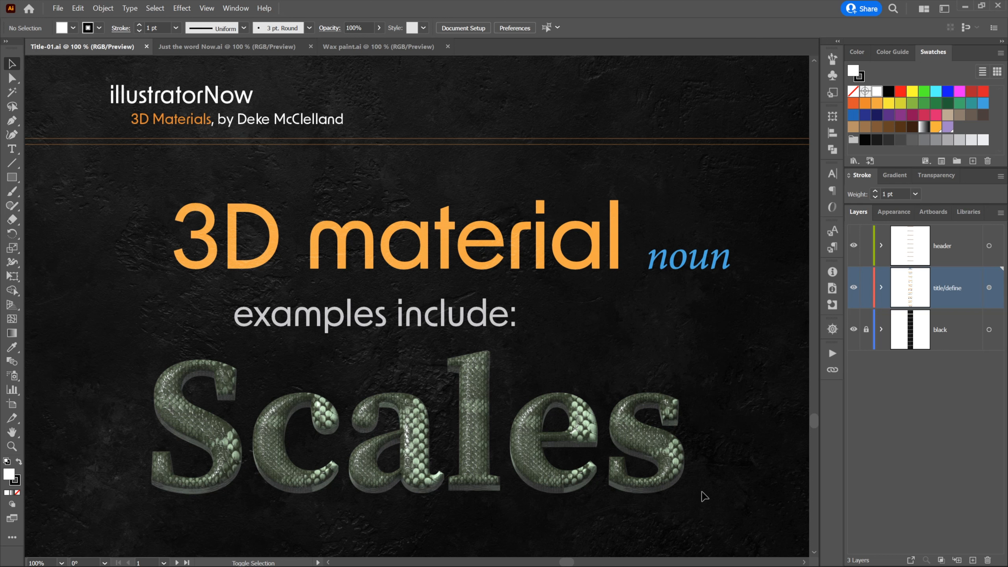
key(Page_Down)
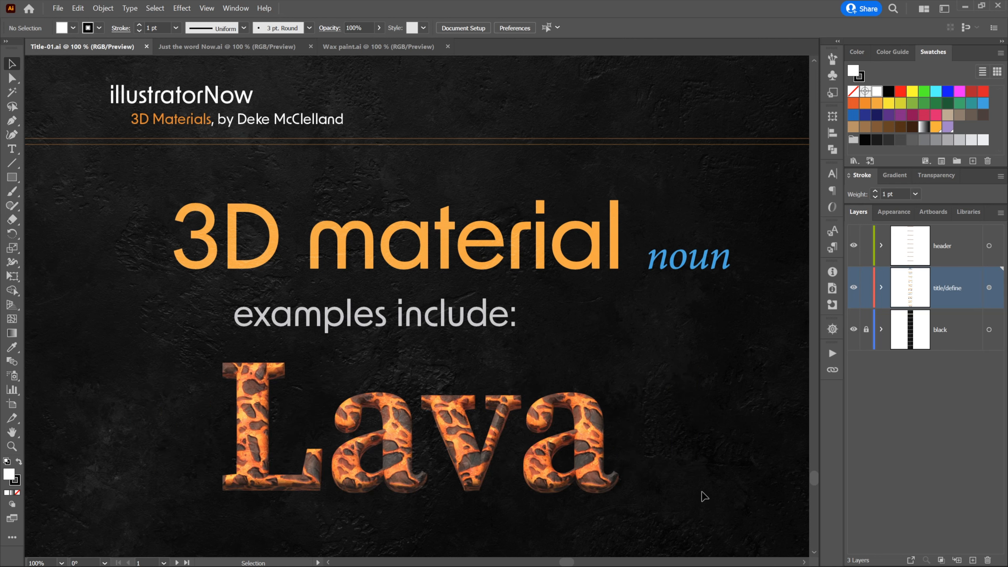
Step: In the "Just the word Now" document, apply a 3D Extrude to the word "now" with a depth of 100 pt
key(ctrl)
key(ctrl+Tab)
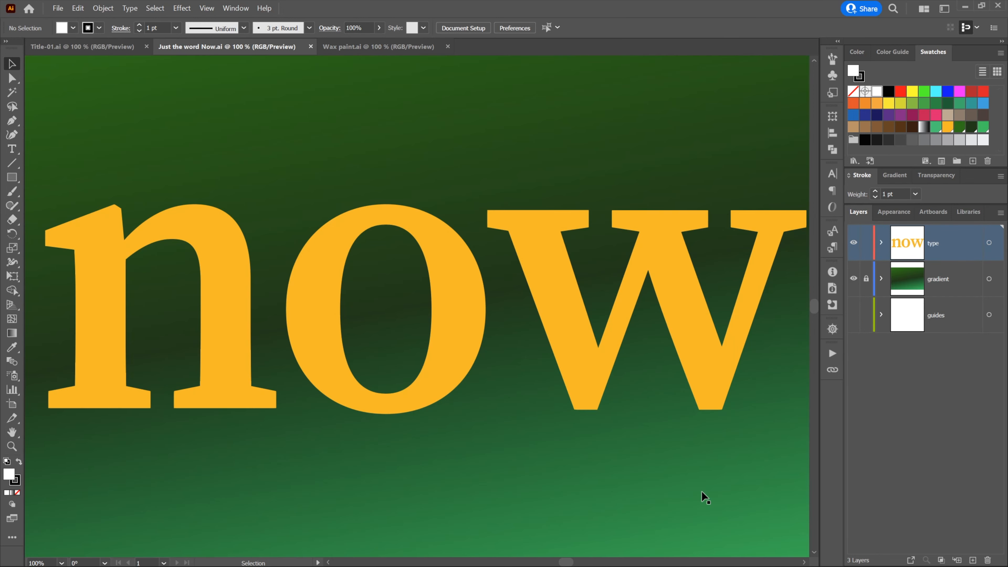
click(310, 378)
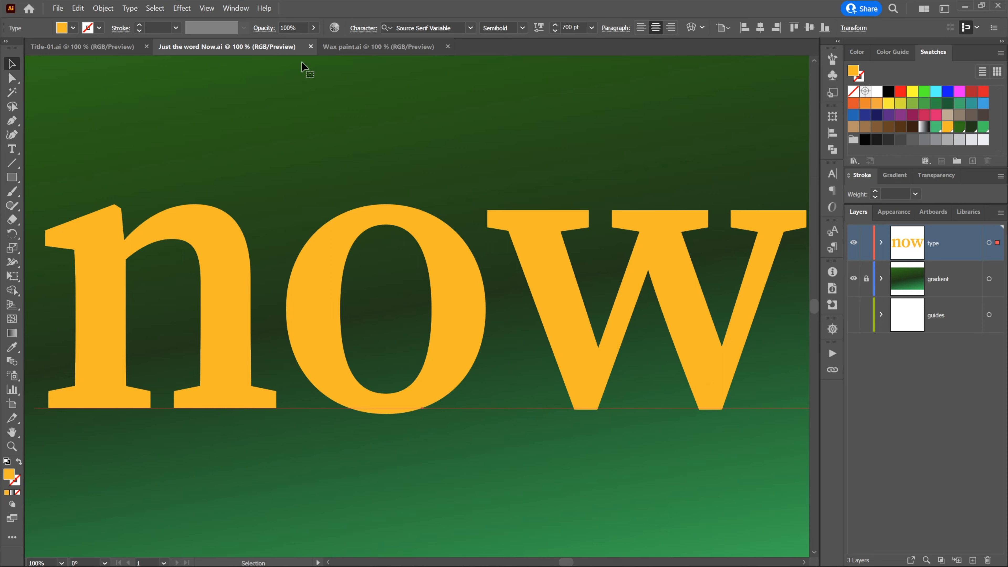
click(236, 9)
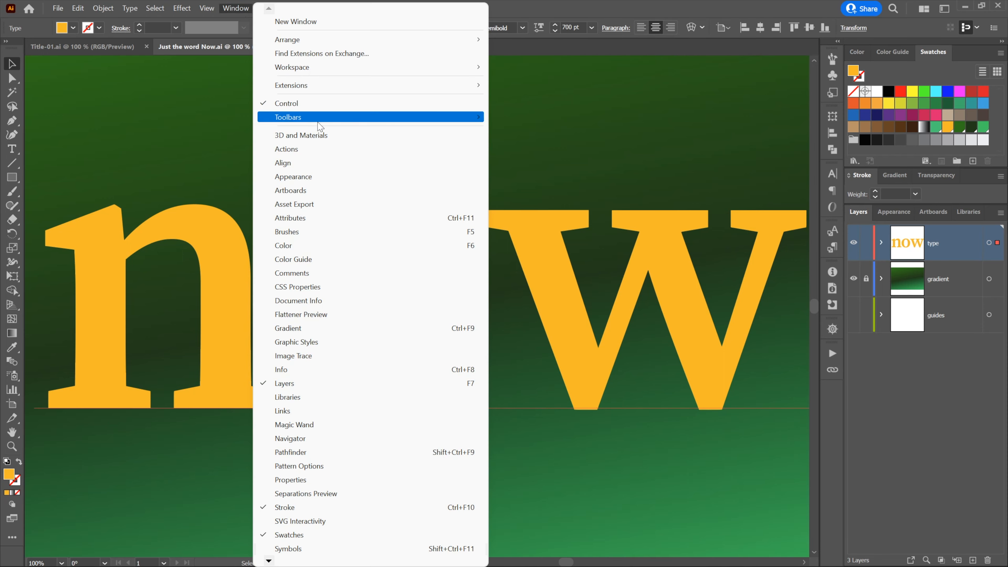
click(339, 140)
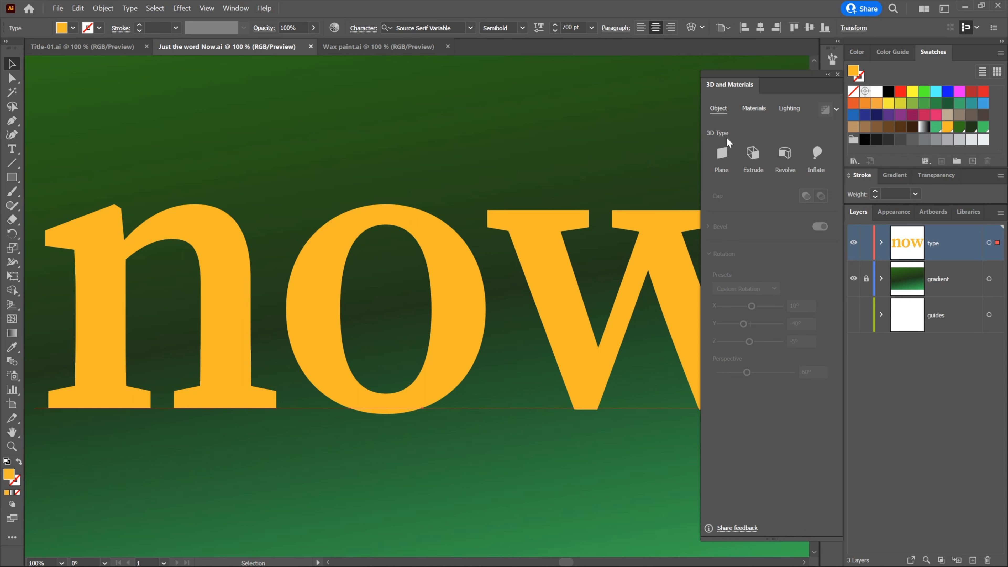
click(755, 155)
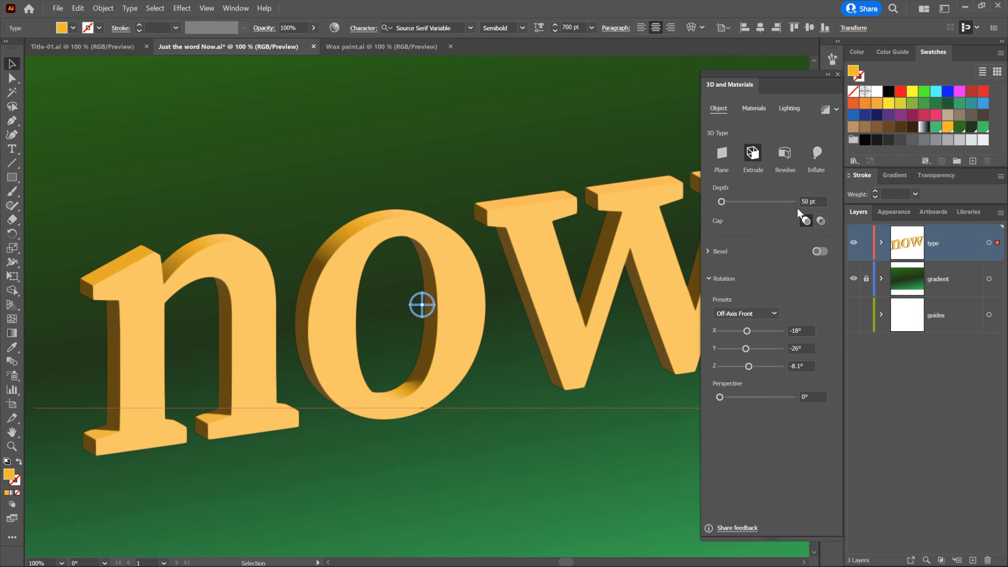
click(820, 204)
text(100)
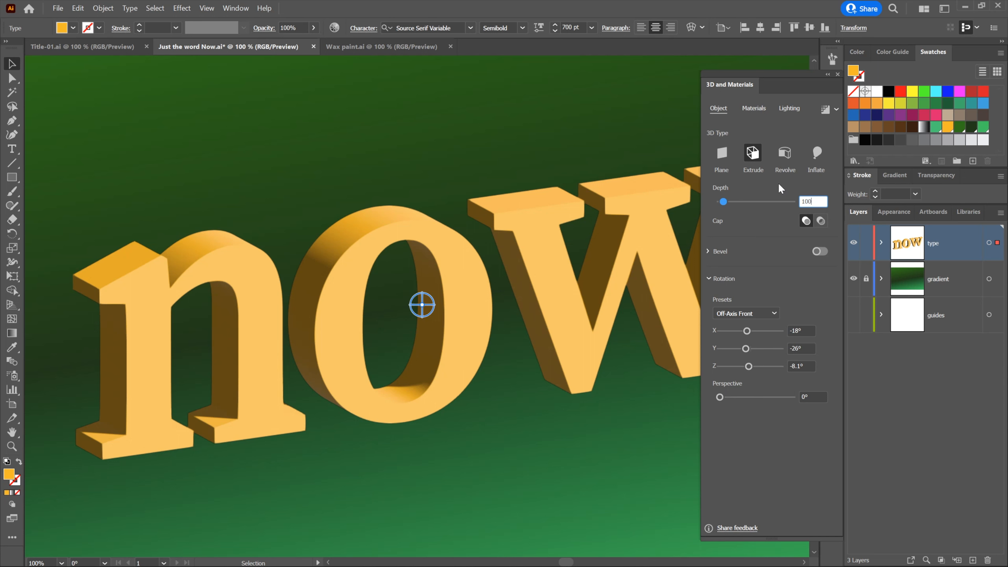
key(Tab)
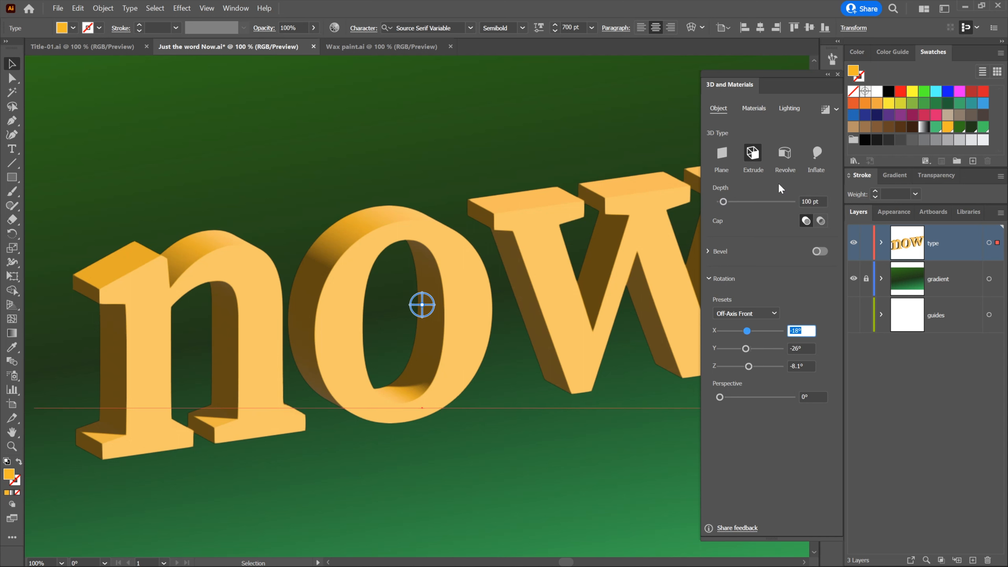
Step: Set the extruded word's rotation to X 10°, Y -40° and Z -5°, with a perspective of 60°
text(10)
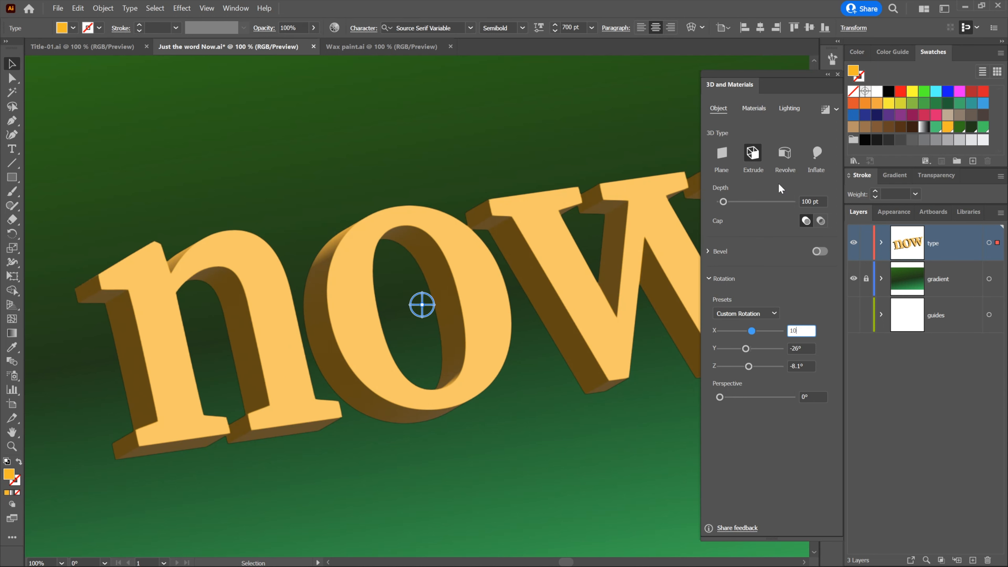
key(Tab)
text(-40)
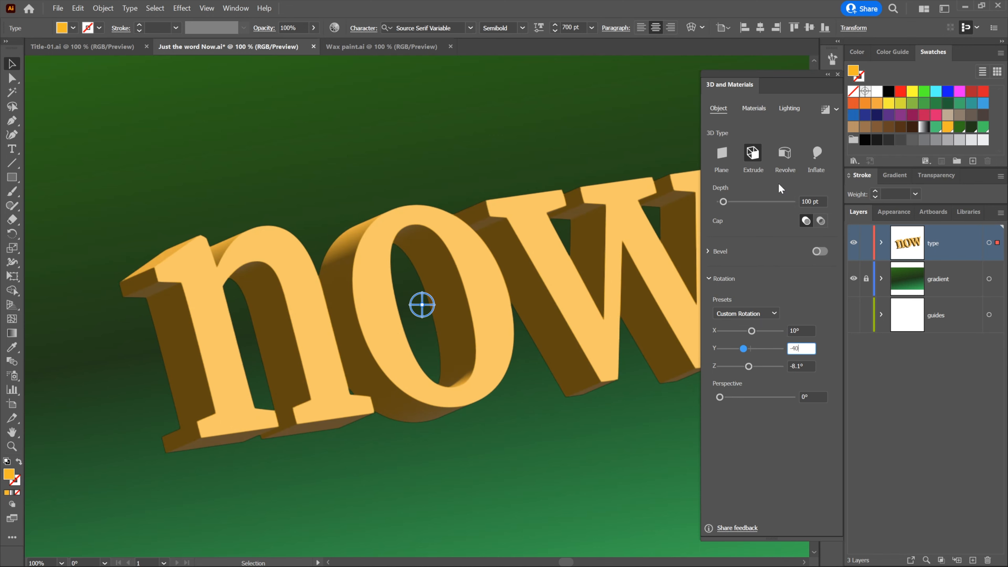
key(Tab)
text(-5)
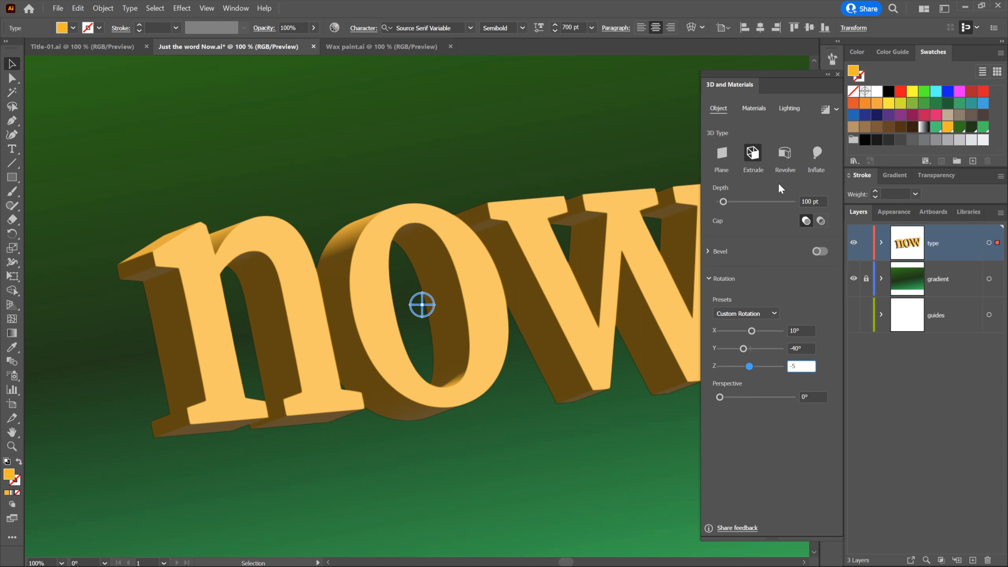
key(Tab)
text(60)
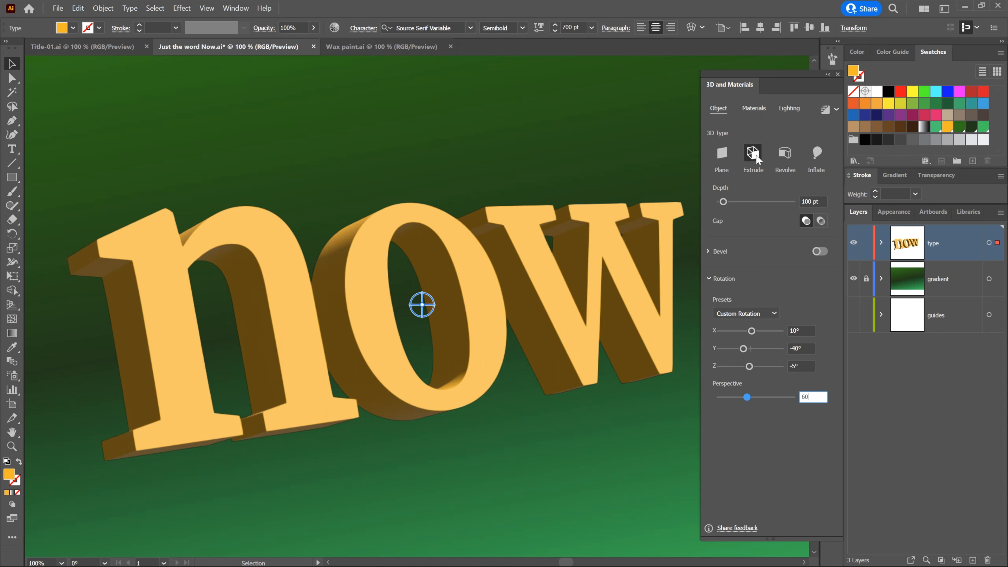
Step: Add a Round bevel to the extruded word and set the bevel width to 100%
click(709, 252)
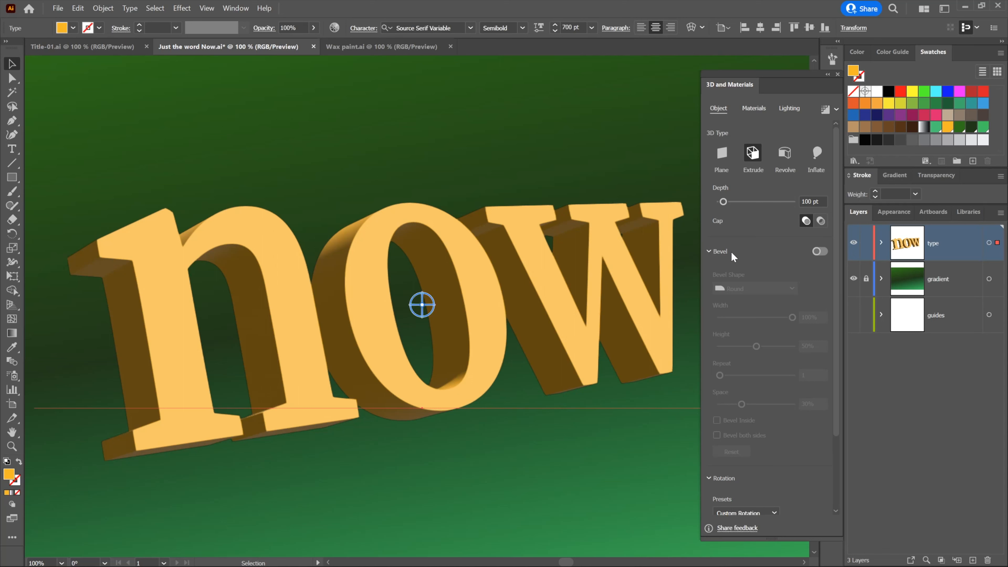
click(820, 250)
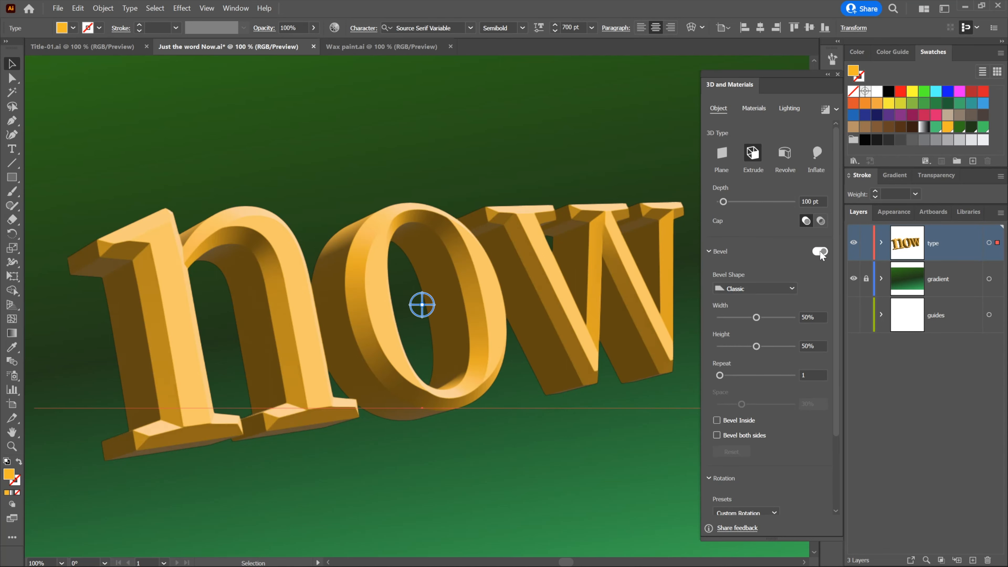
click(760, 286)
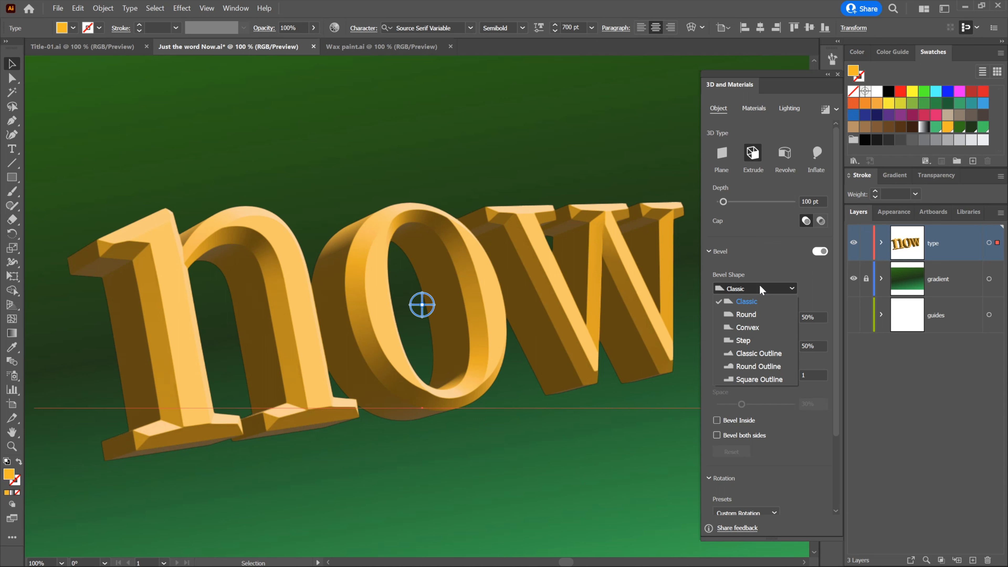
click(770, 316)
click(799, 317)
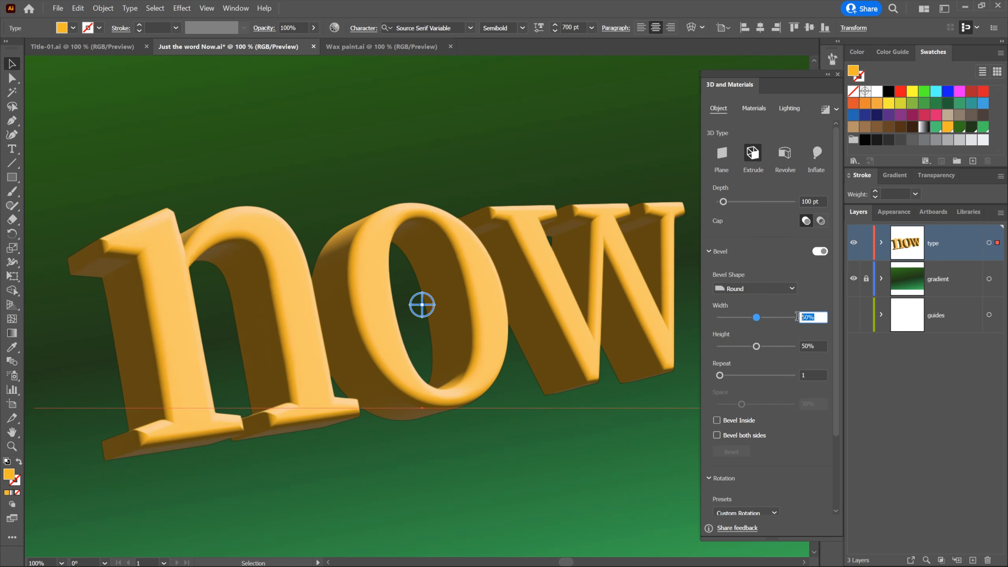
text(100)
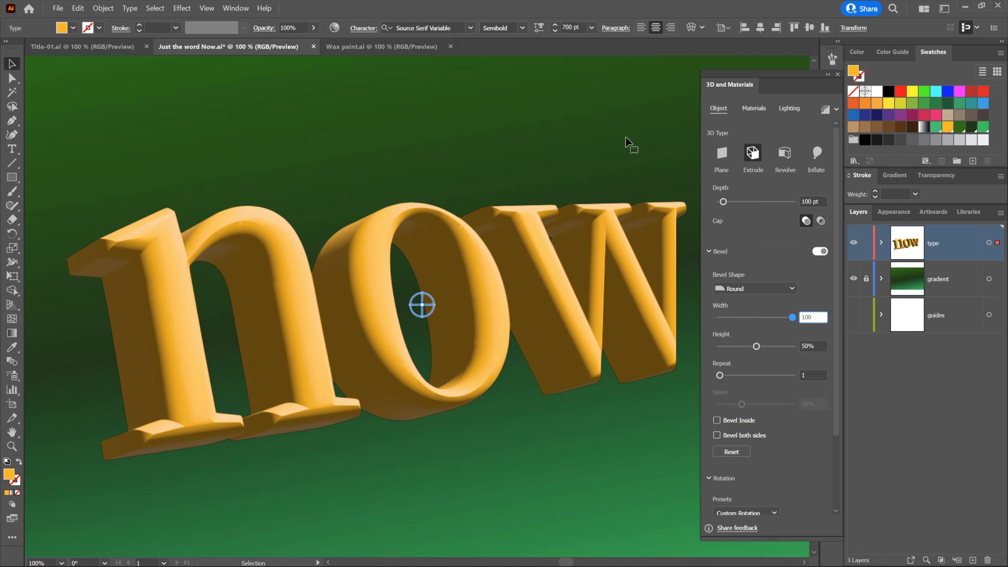
Step: Set the 3D lighting to 100% intensity and 60% softness, with the ambient light intensity at 30%
click(792, 112)
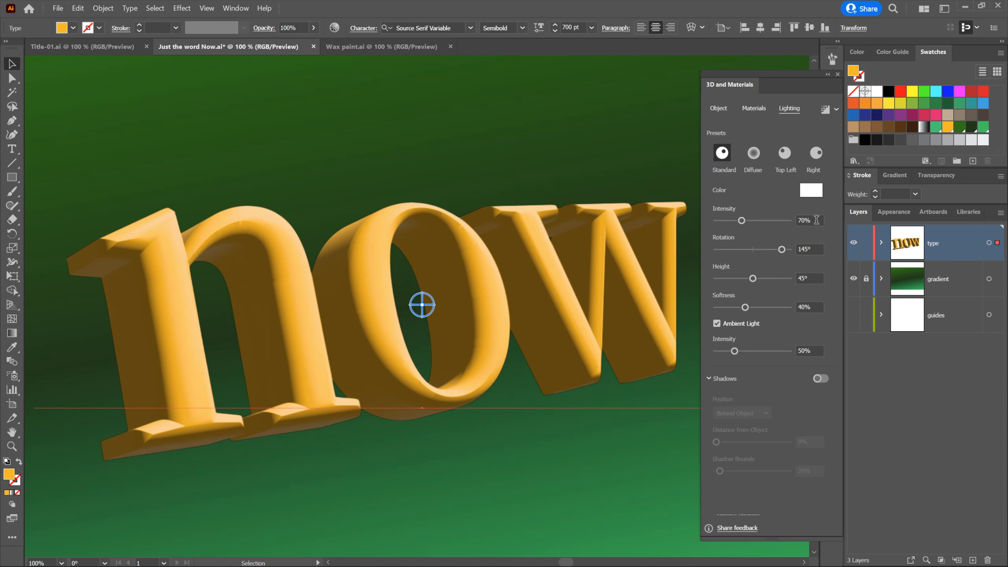
click(795, 220)
text(100)
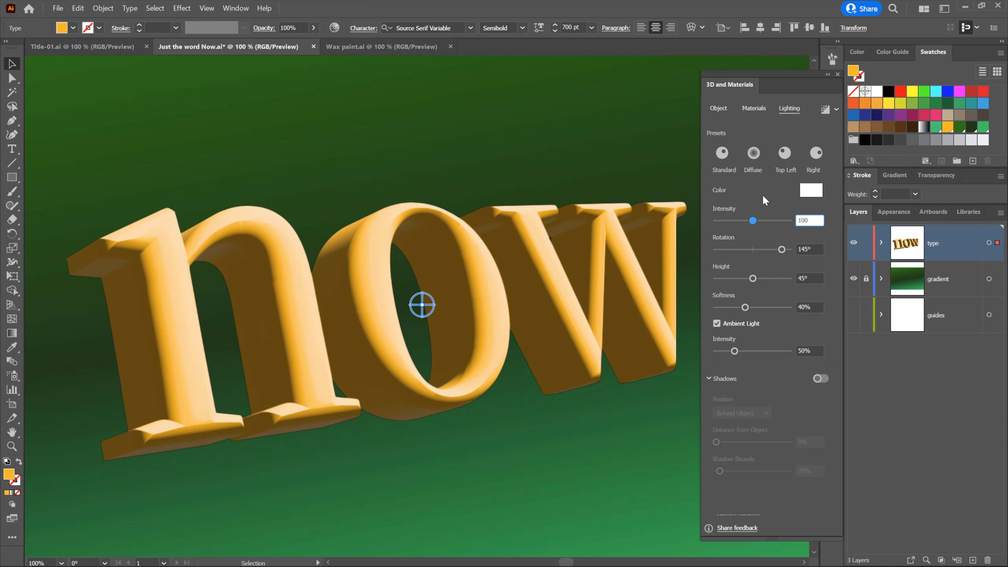
key(Tab)
key(Tab)
key(Tab)
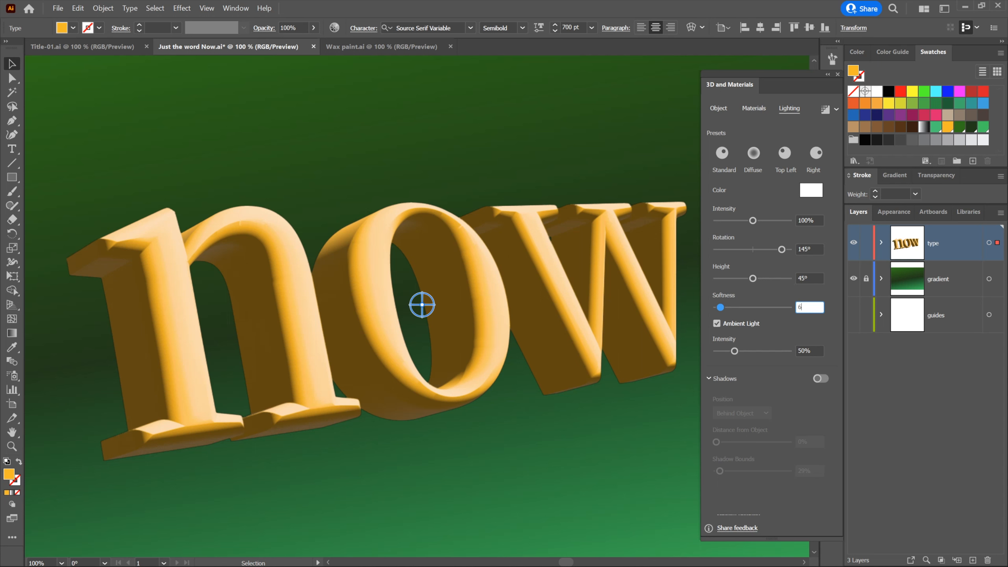
text(60)
key(Tab)
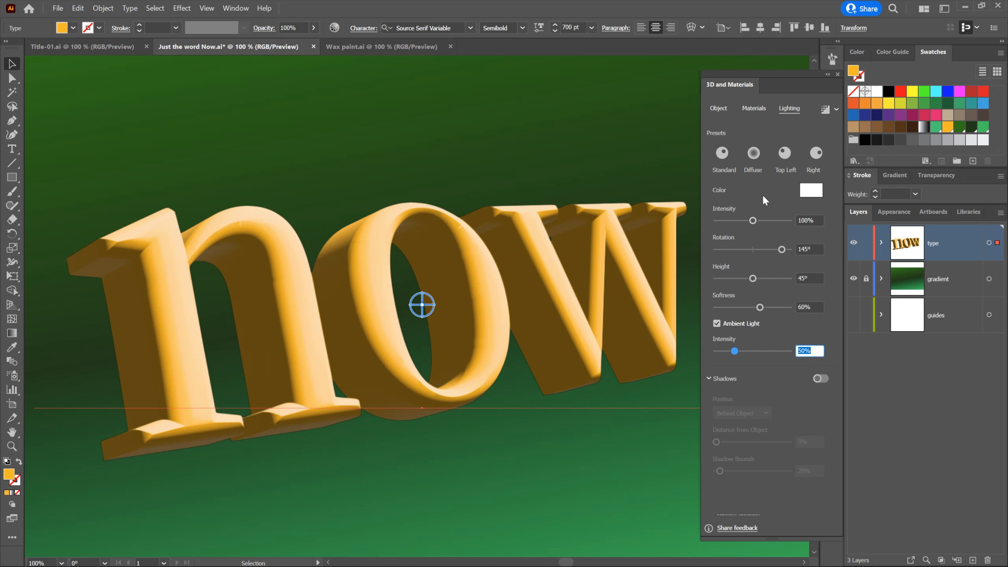
text(30)
key(Return)
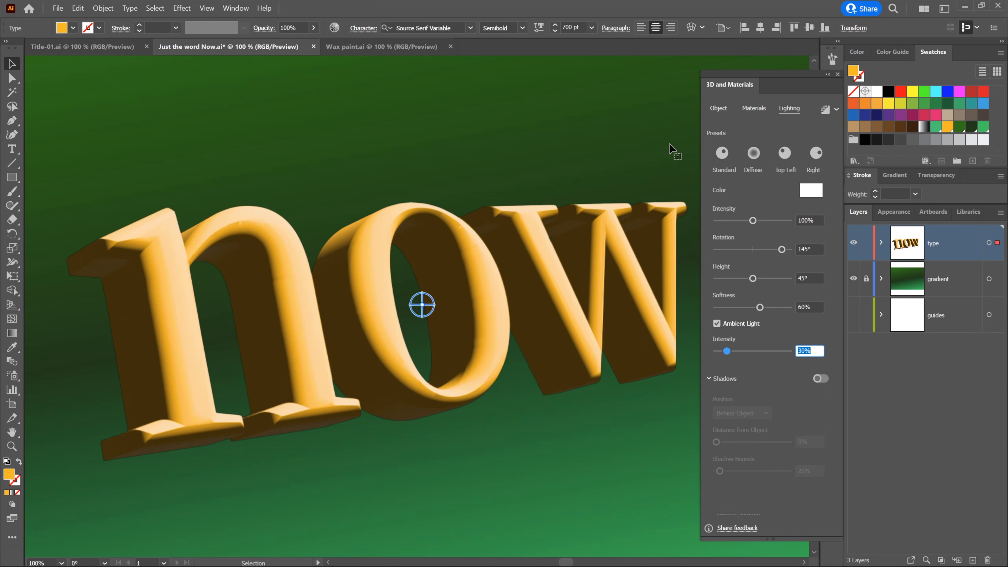
Step: Apply the Wax Paint material from the Adobe Substance Materials to the extruded word
click(755, 109)
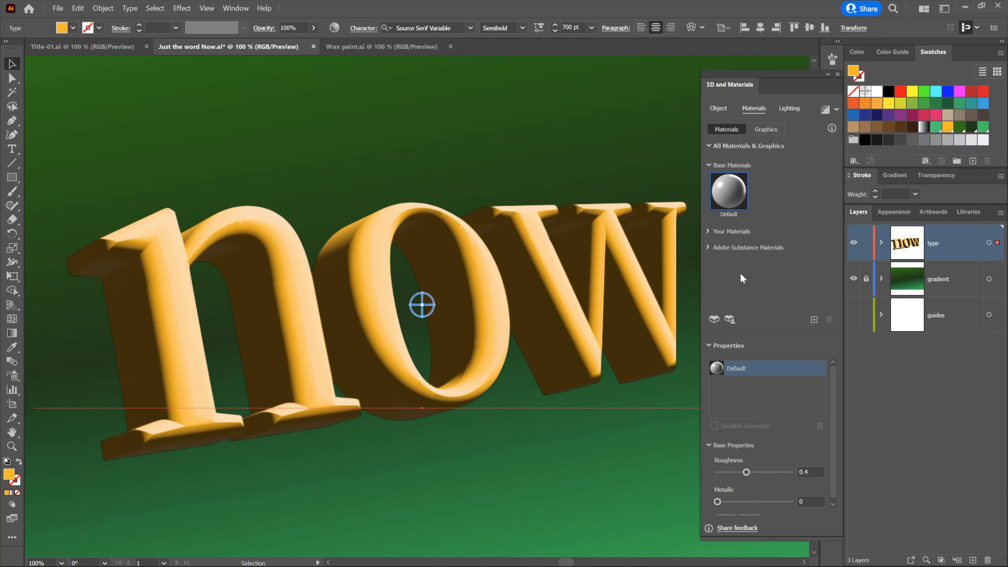
click(707, 248)
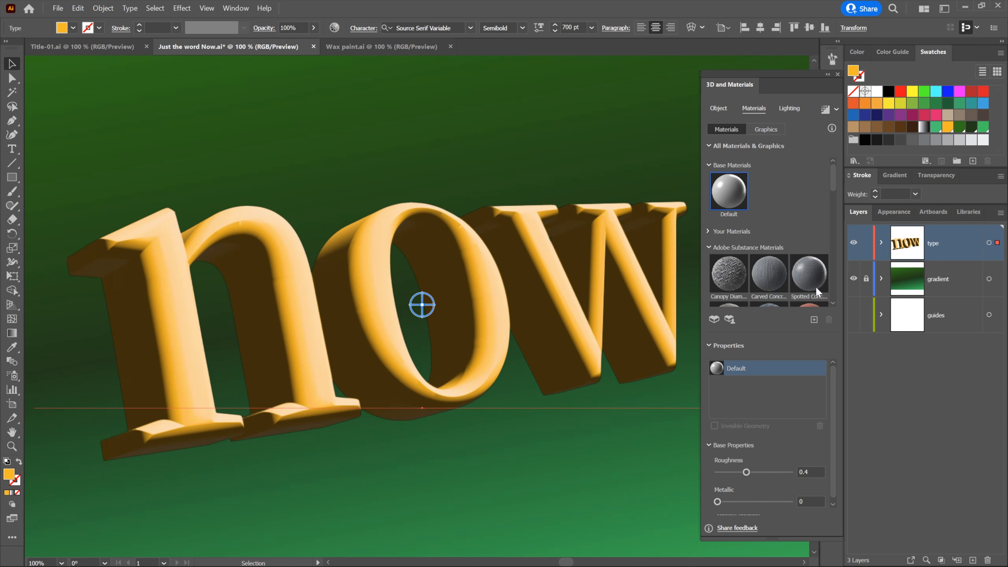
scroll(833, 290, down, 5)
scroll(833, 292, down, 8)
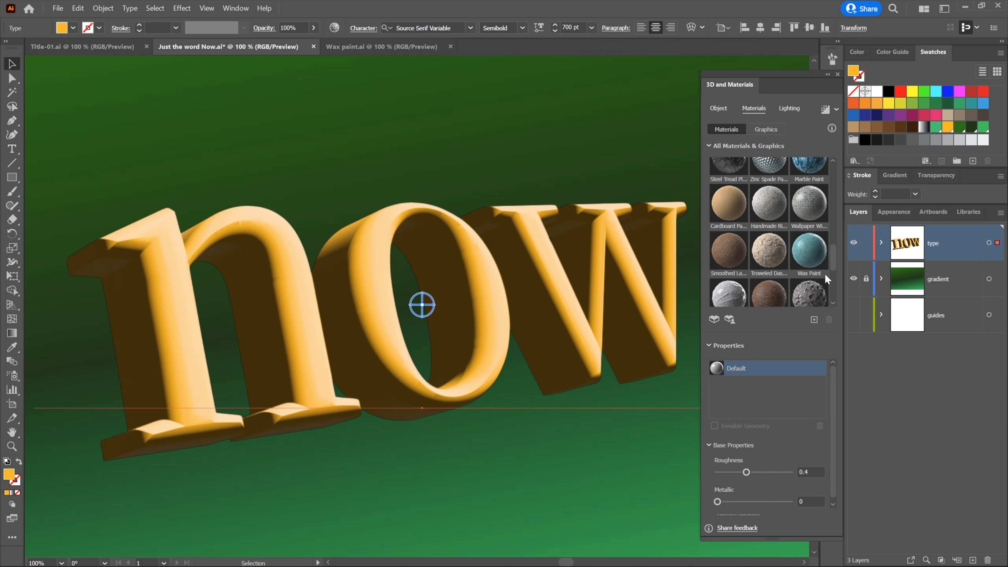
click(807, 260)
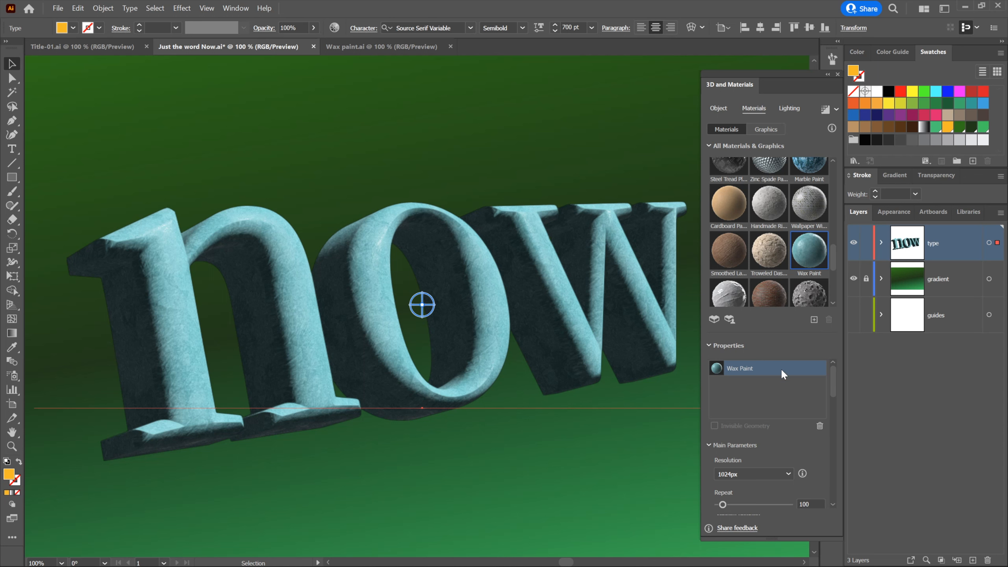
Step: Set the Wax Paint material's color to hue 30°, saturation 100% and brightness 70%
drag(833, 380, 838, 409)
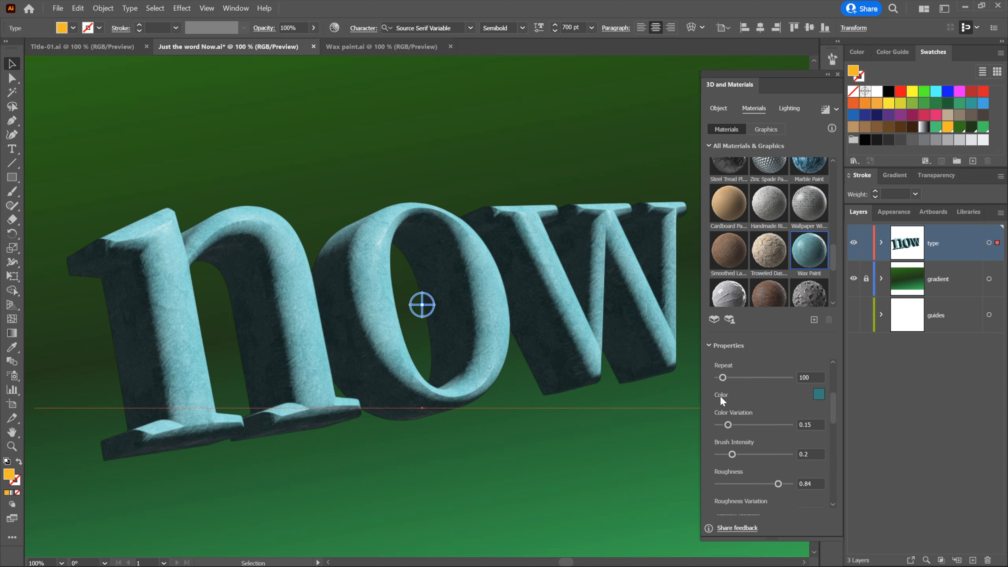
click(819, 395)
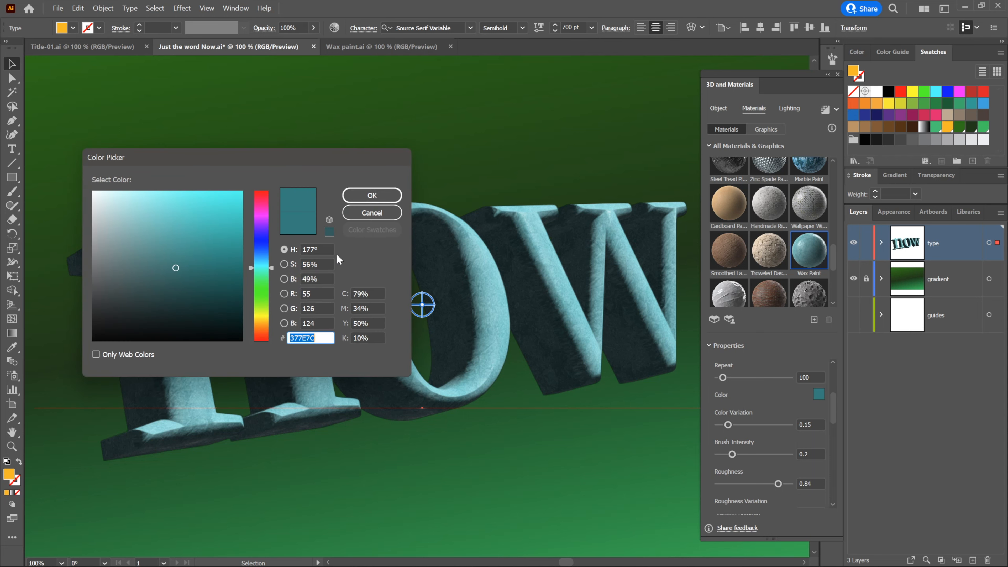
click(328, 249)
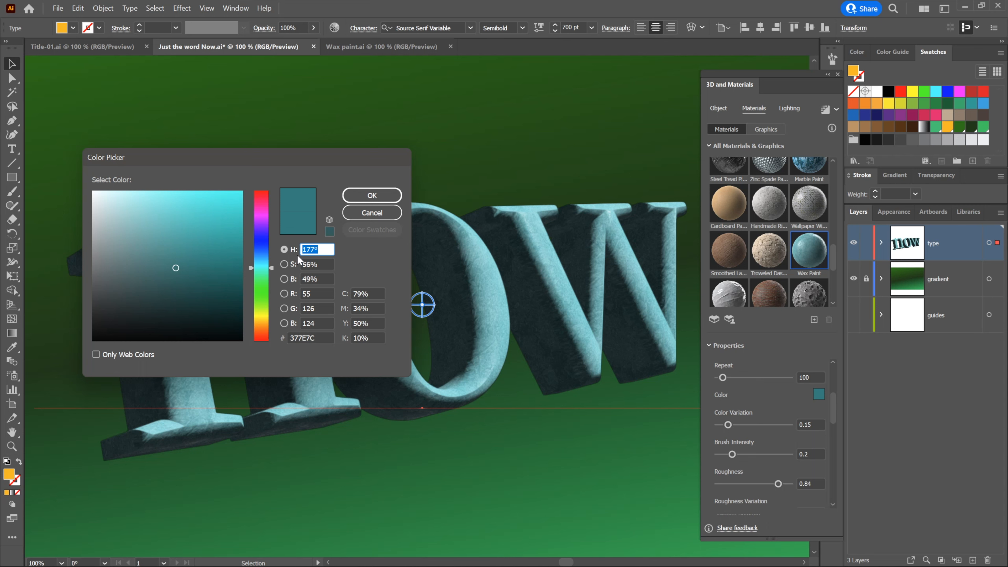
text(30)
key(Tab)
text(100)
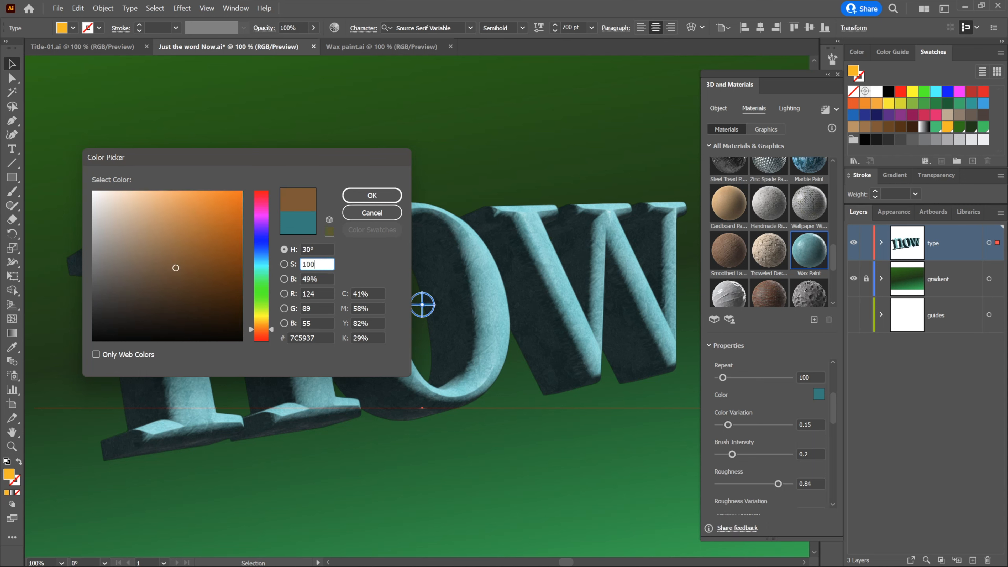
key(Tab)
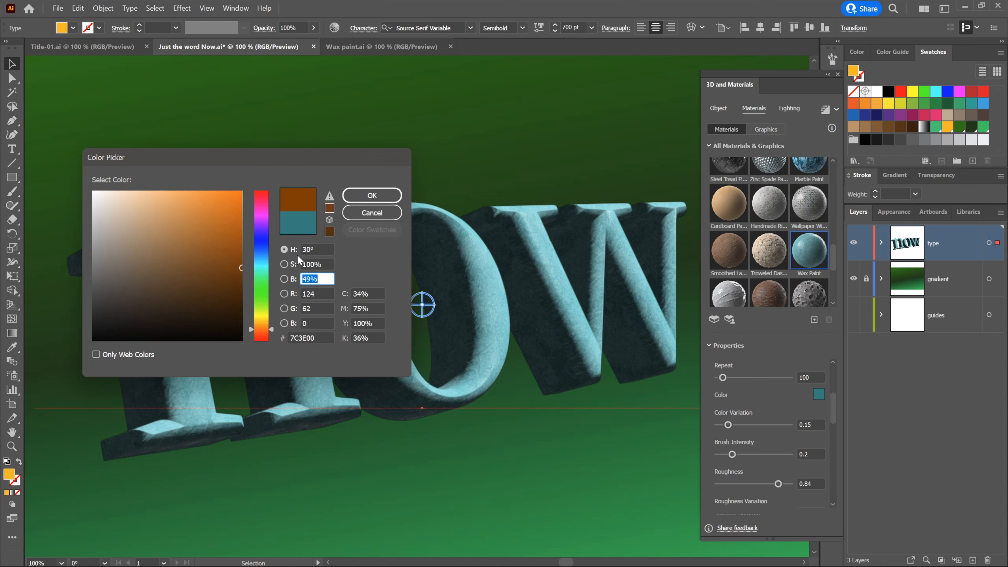
text(70)
key(Tab)
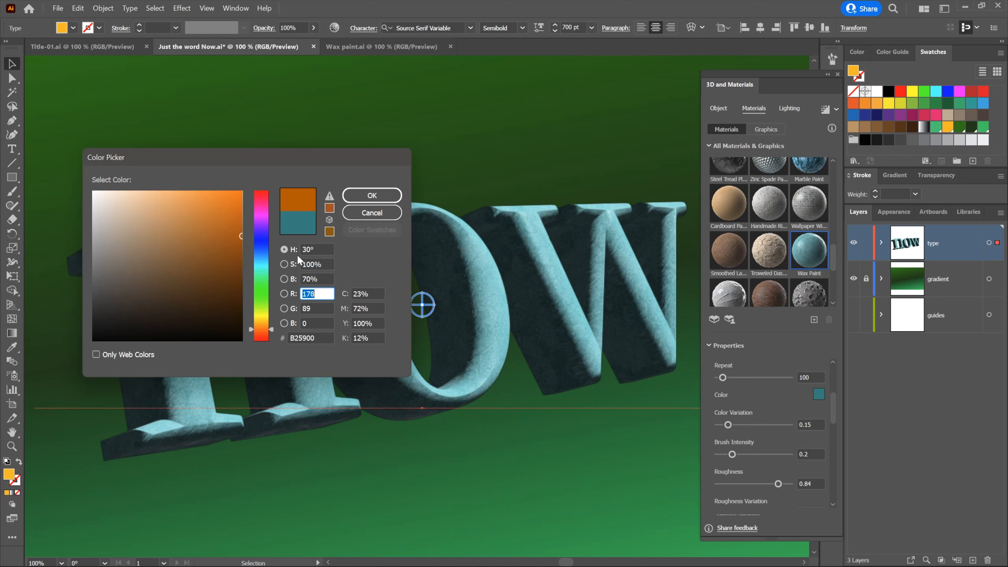
click(364, 195)
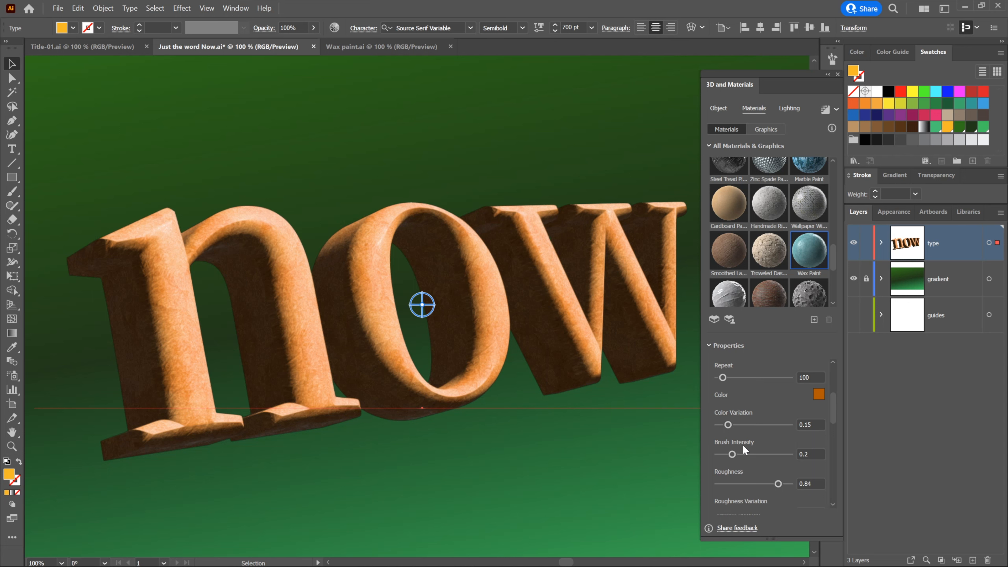
Step: Try the Wax Paint's color variation at both extremes, and set color variation and brush intensity to 0.5 each
drag(728, 426, 802, 436)
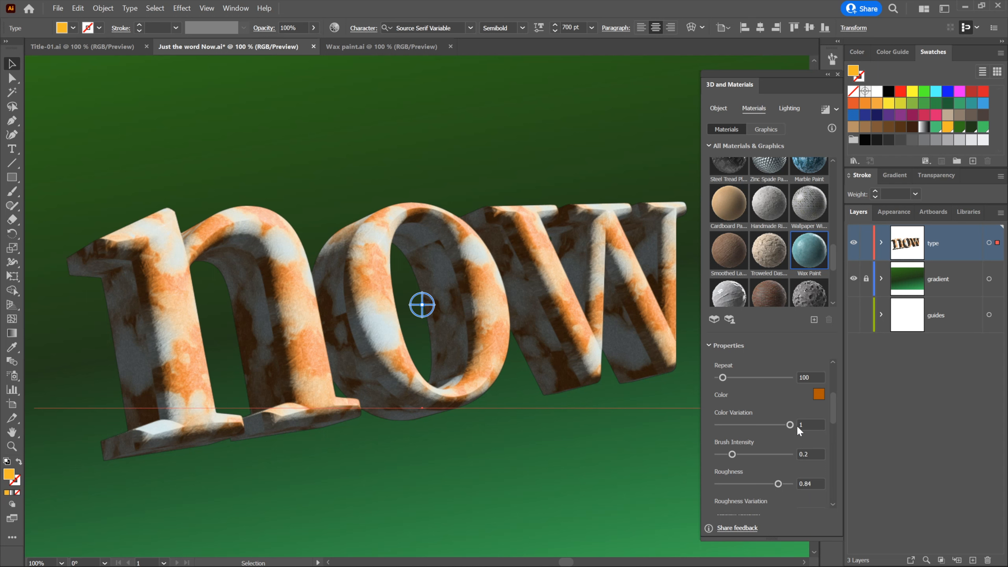
drag(790, 425, 698, 419)
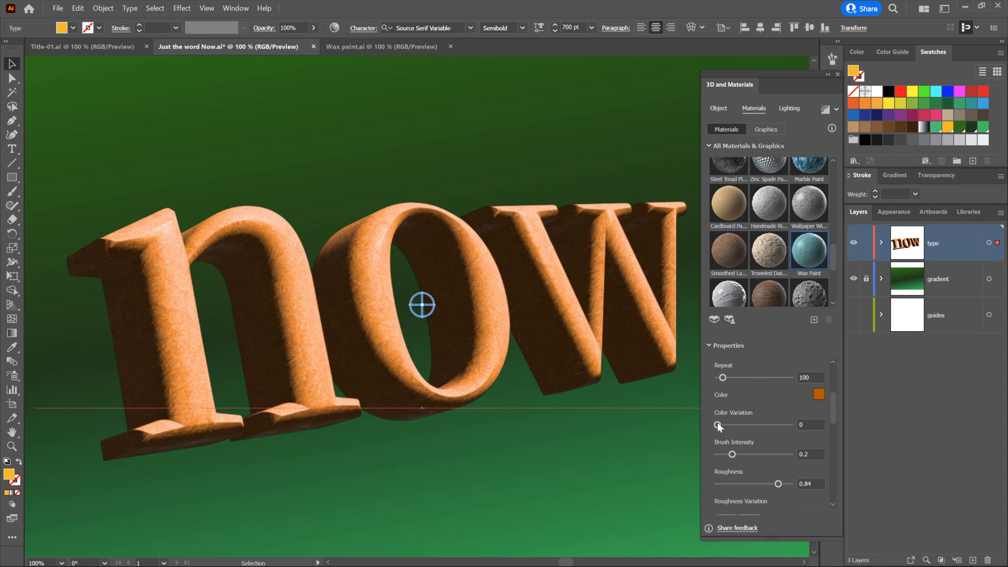
drag(718, 424, 799, 425)
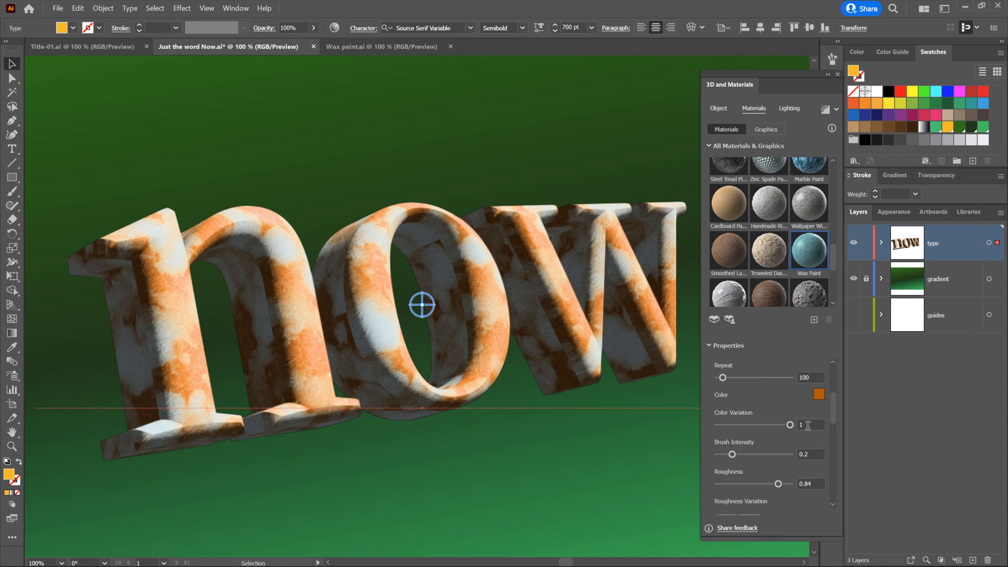
drag(790, 425, 780, 425)
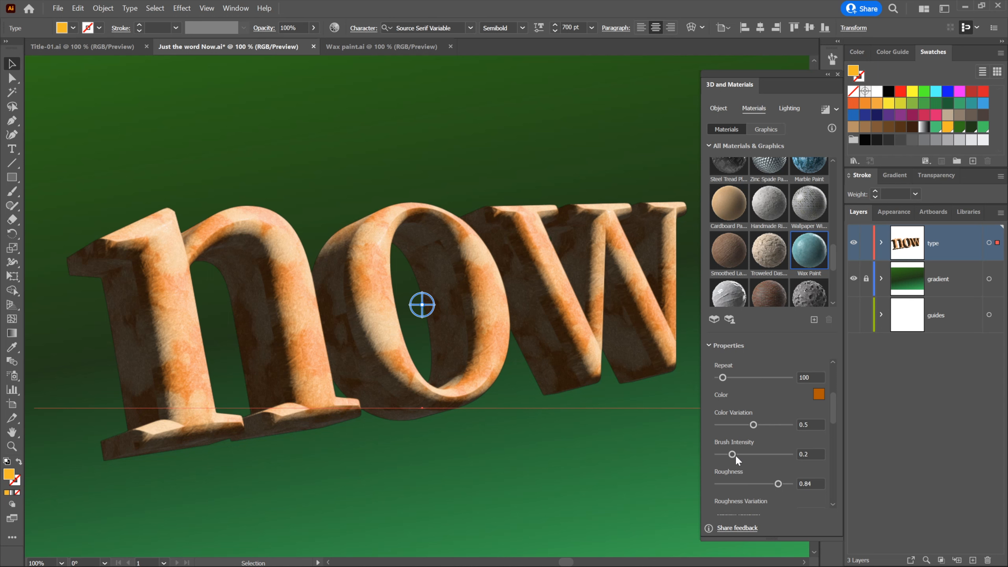
drag(733, 454, 753, 455)
Step: Render the extruded word with ray tracing at High quality with Reduce Noise on, and deselect it
click(836, 110)
click(824, 132)
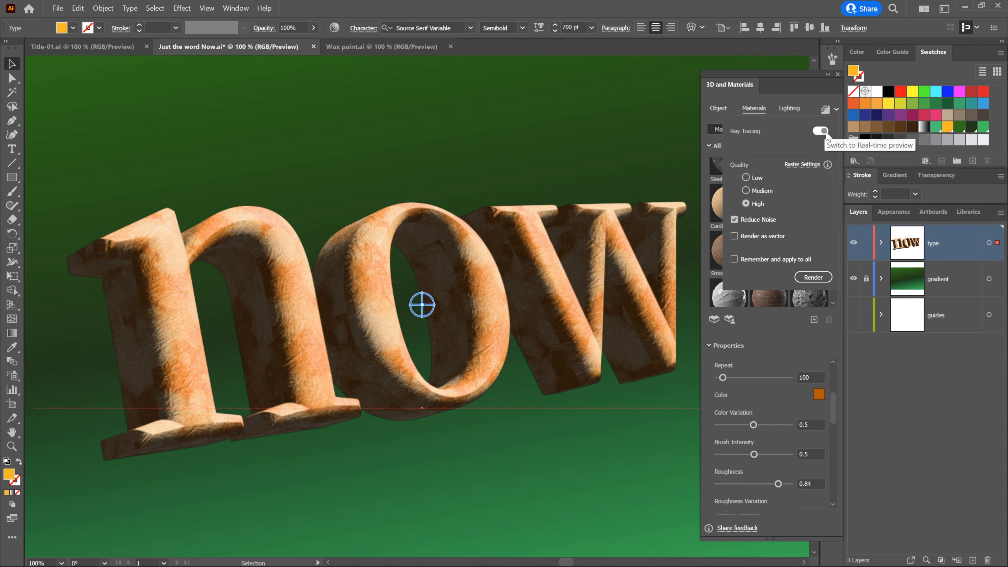
click(745, 177)
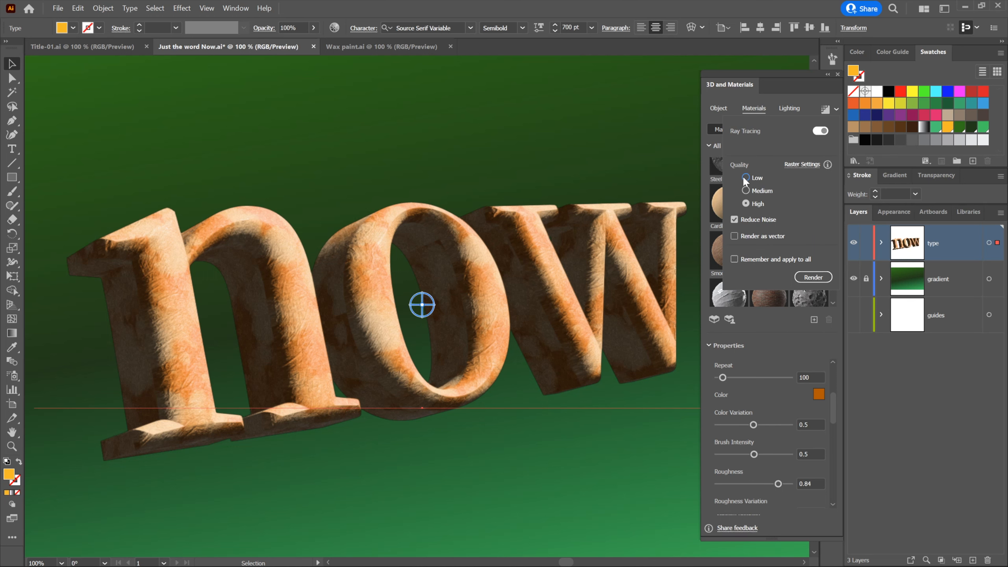
click(747, 203)
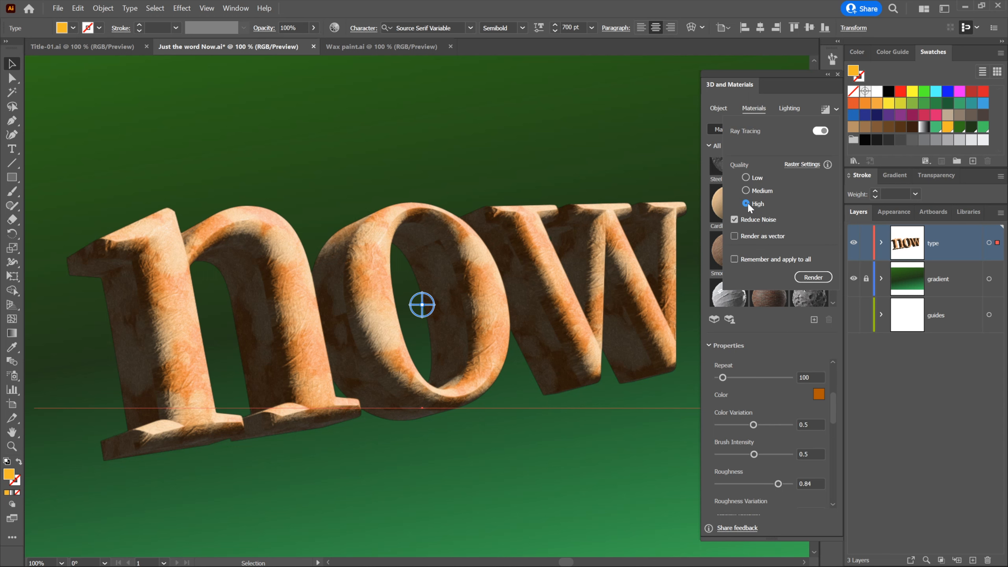
click(748, 220)
click(805, 279)
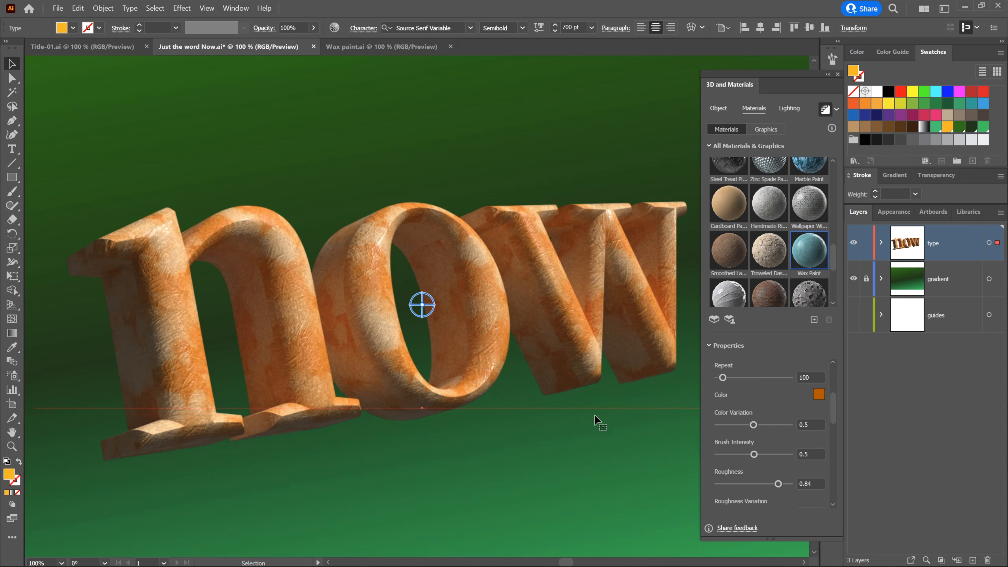
key(ctrl)
ctrl+click(492, 476)
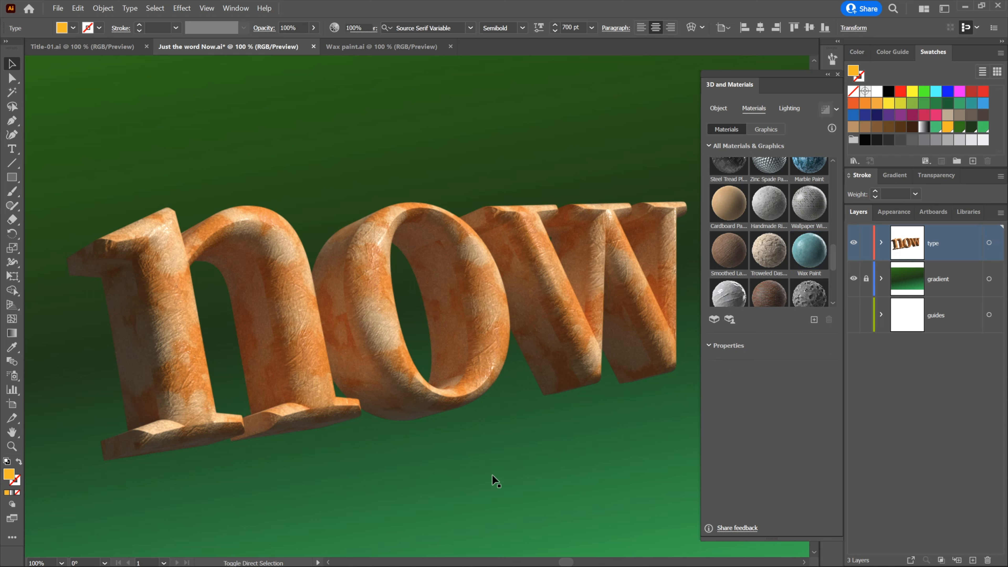
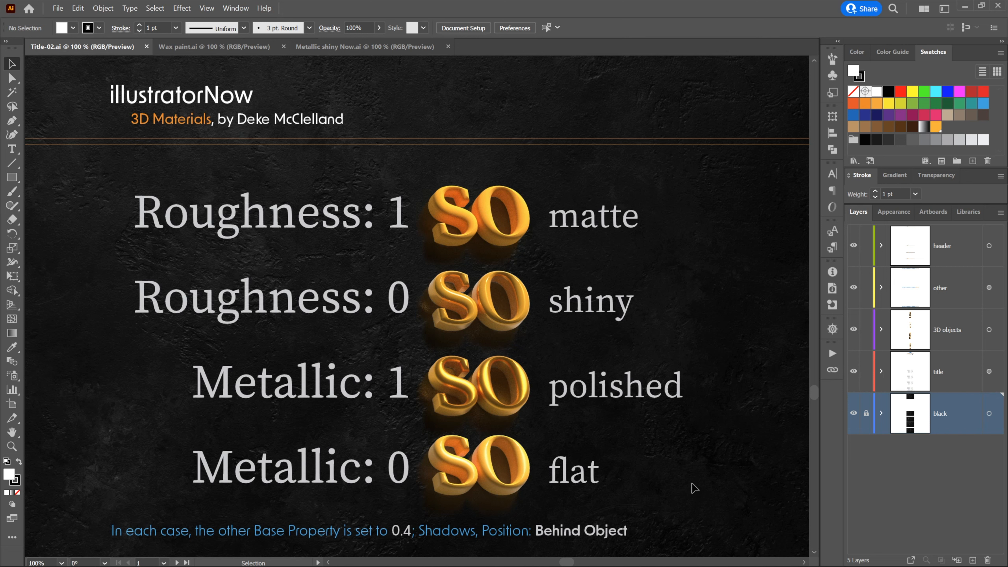
Step: Compare the roughness and metallic samples on the lettering and spheres with shadows positioned behind and below the object
key(shift)
key(shift+Page_Down)
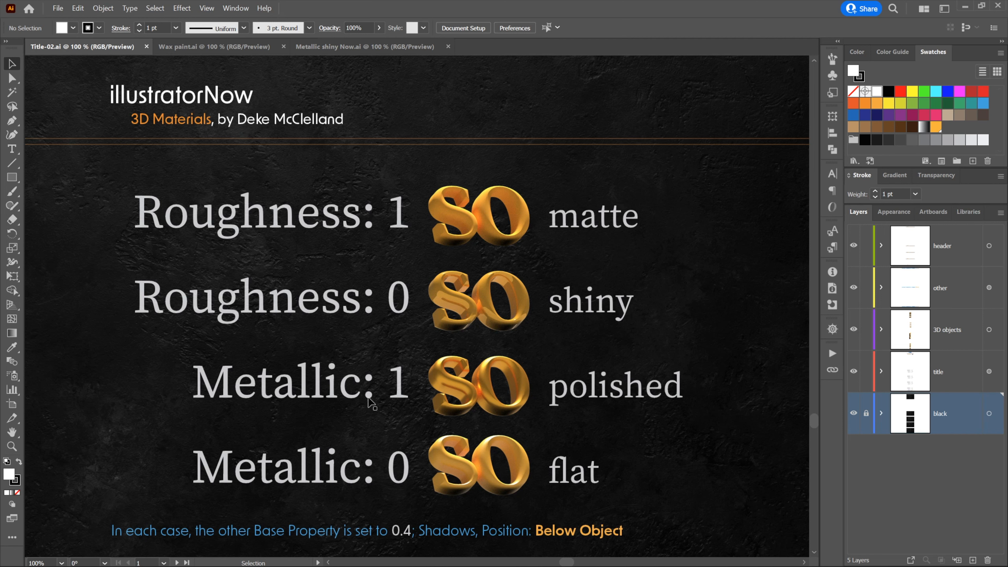
key(shift)
key(shift+Page_Up)
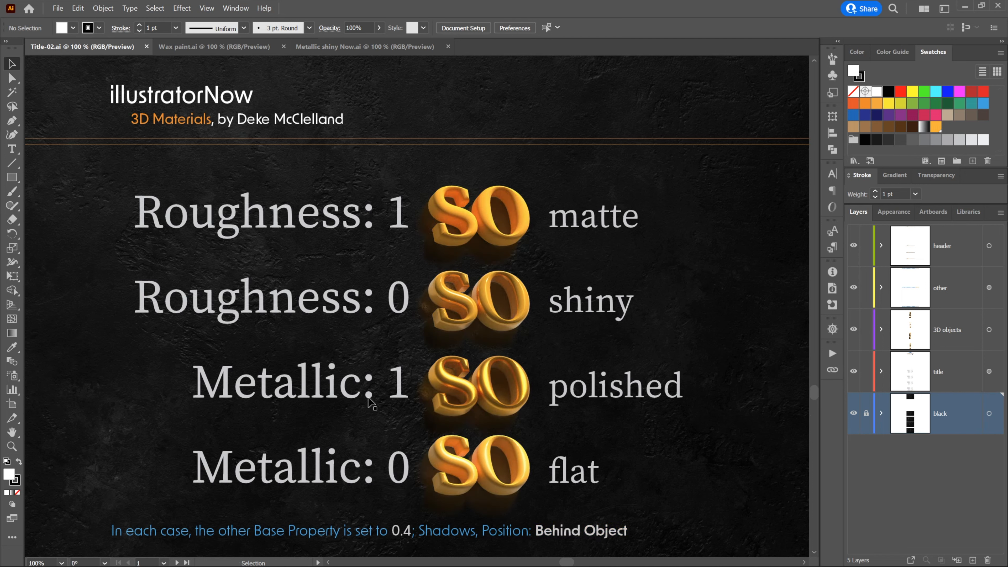
key(shift)
key(shift+Page_Down)
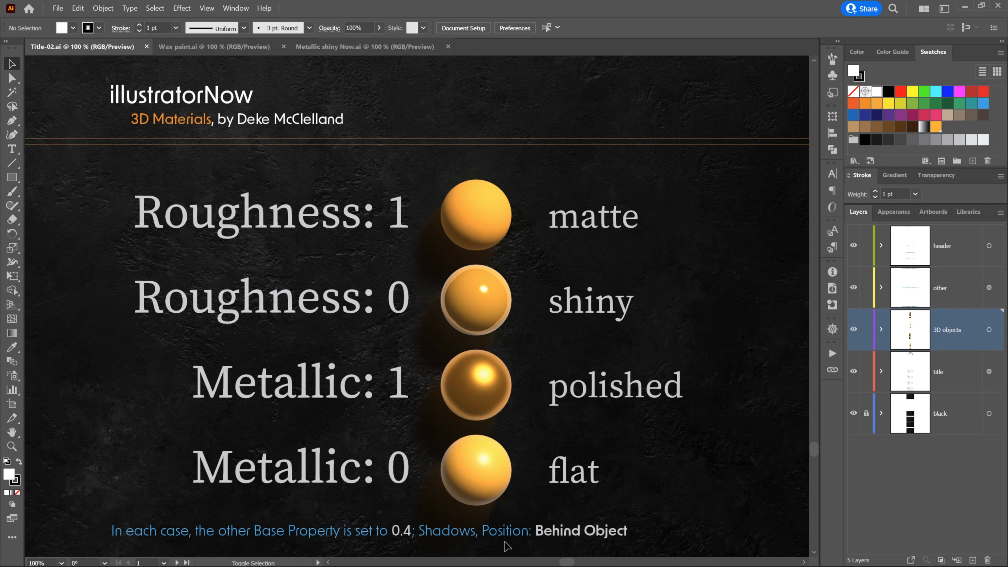
key(shift+Page_Down)
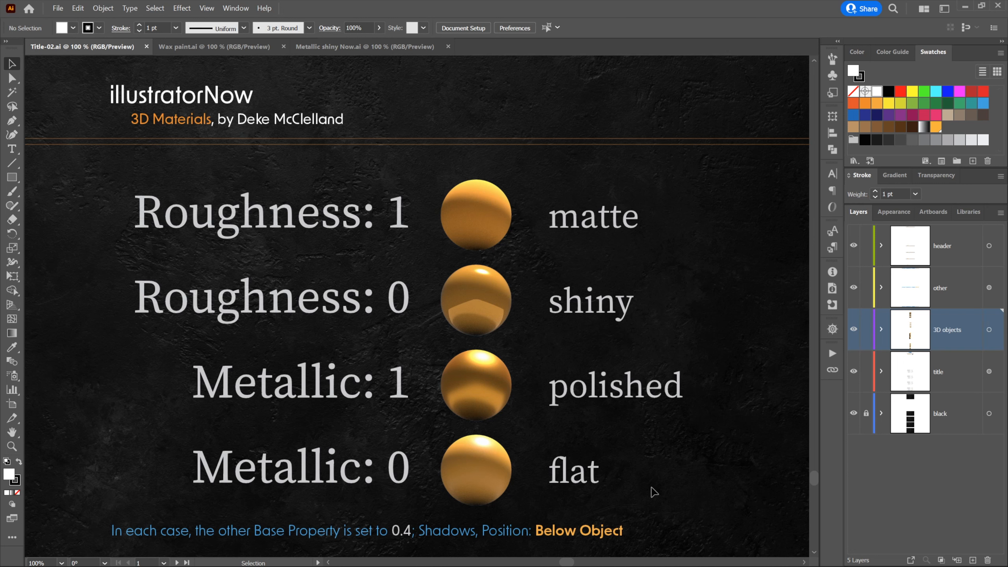
Step: In the Wax paint.ai document, replace the material on the word "now" with the Default base material
key(ctrl+Tab)
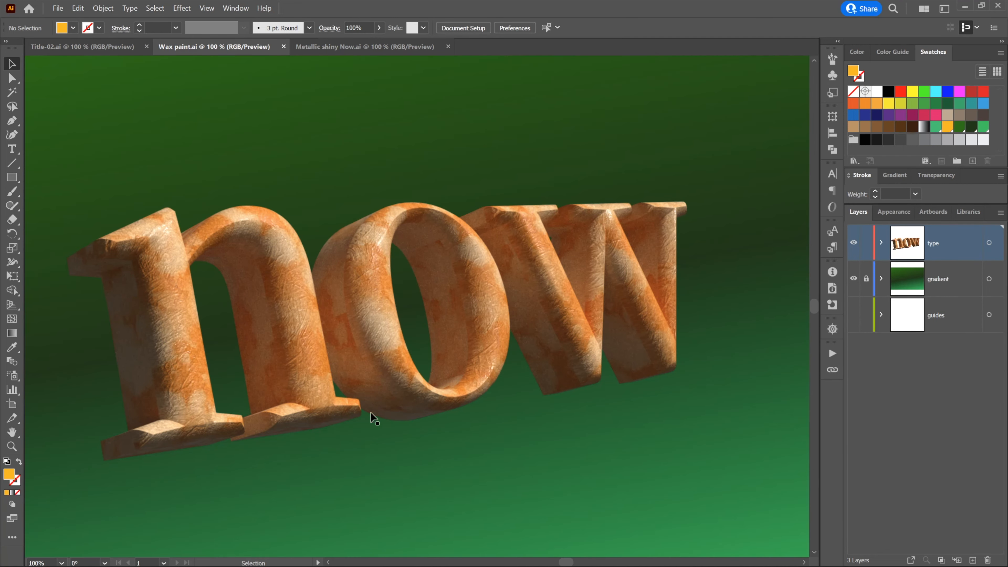
click(346, 379)
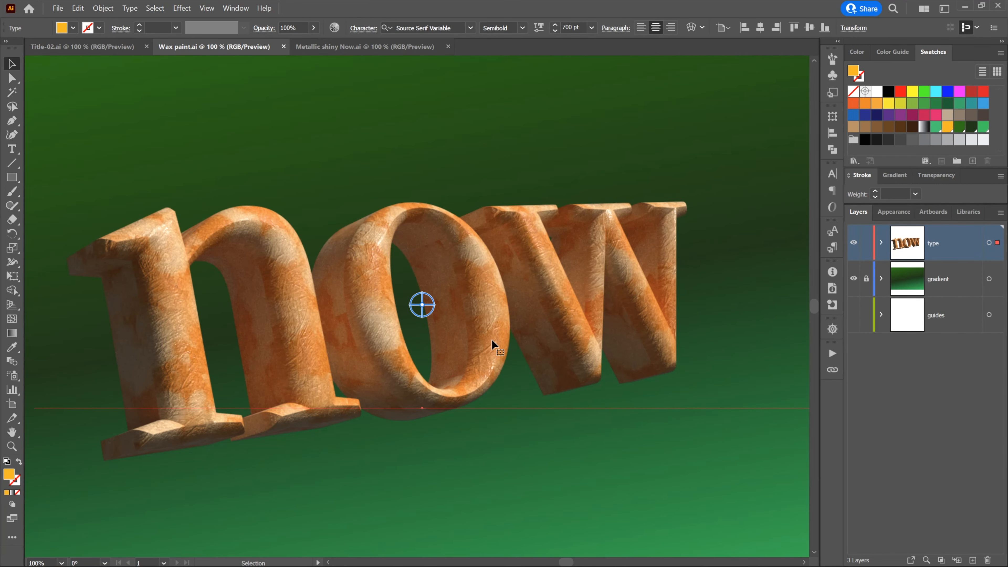
click(243, 9)
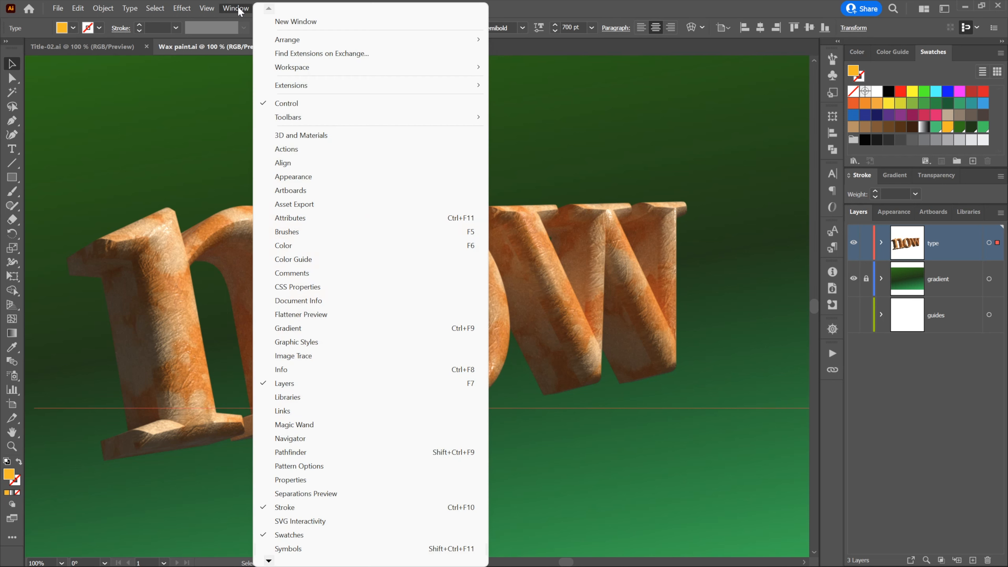
click(316, 135)
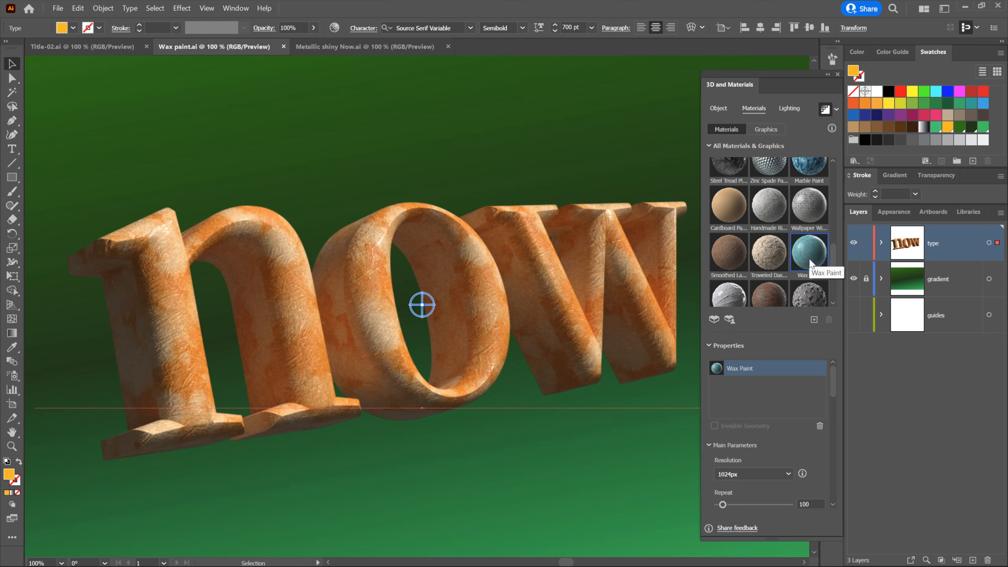
drag(832, 256, 836, 167)
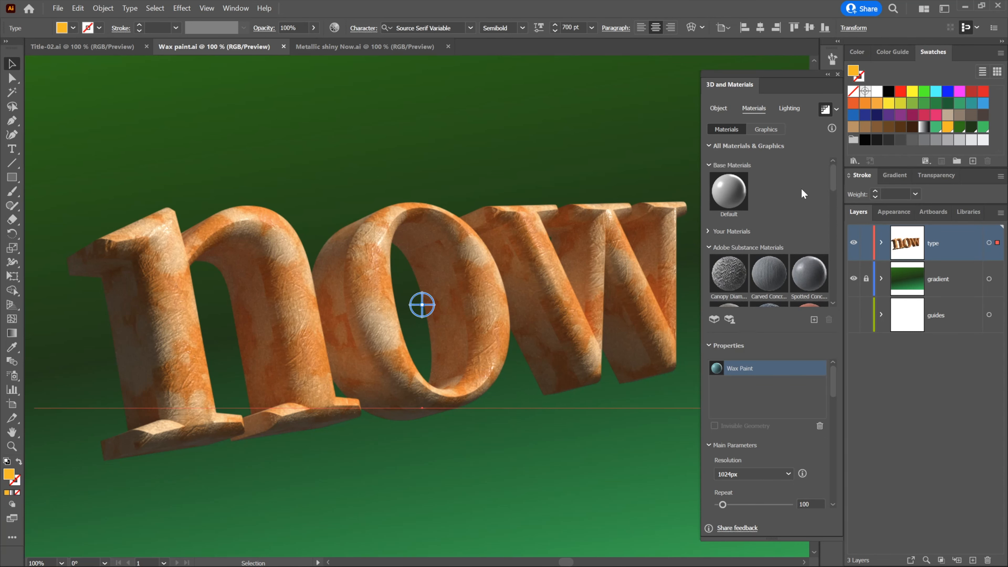
click(728, 194)
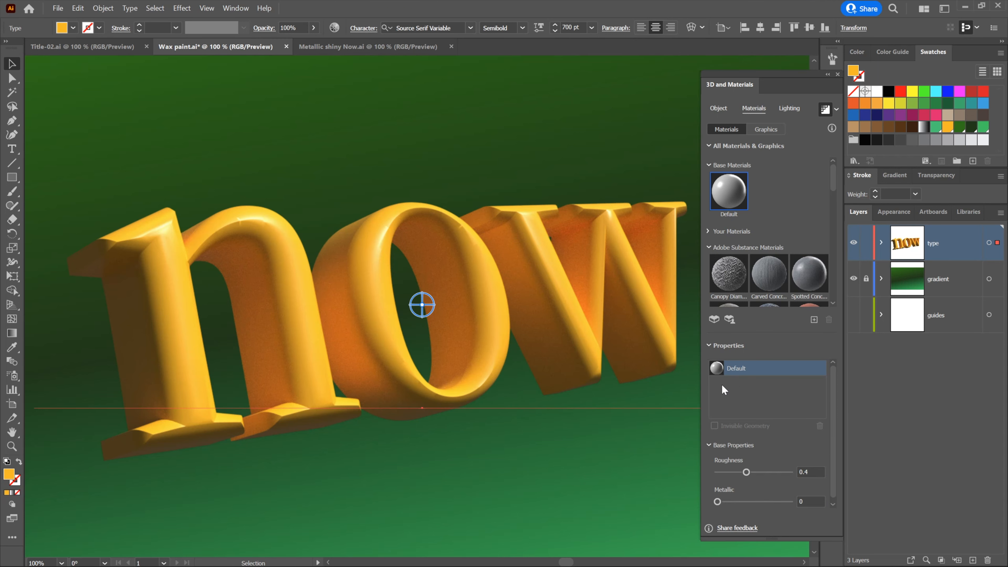
Step: Turn off ray tracing and set the Default material's roughness to 0, trying the maximum roughness first
click(826, 110)
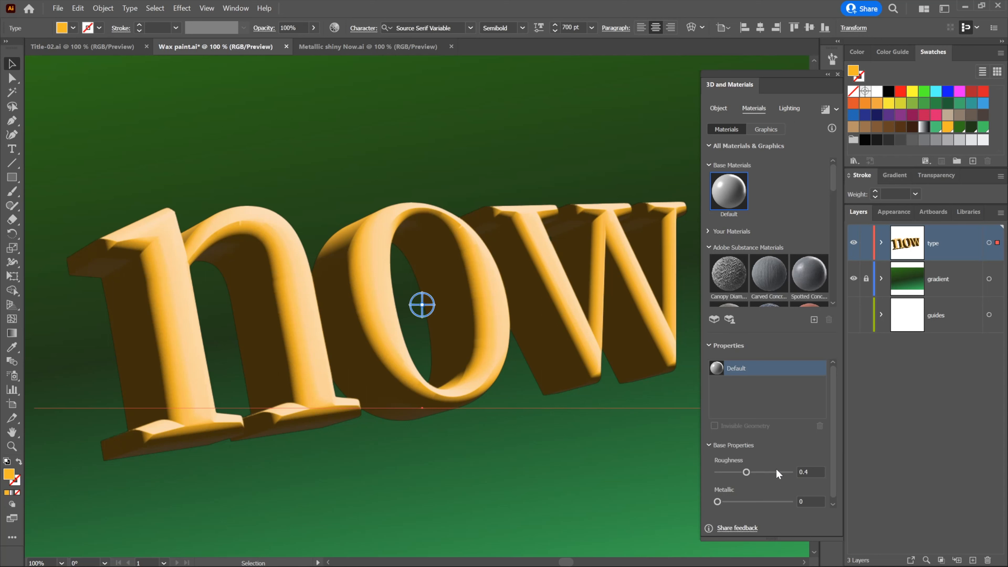
drag(833, 464, 835, 483)
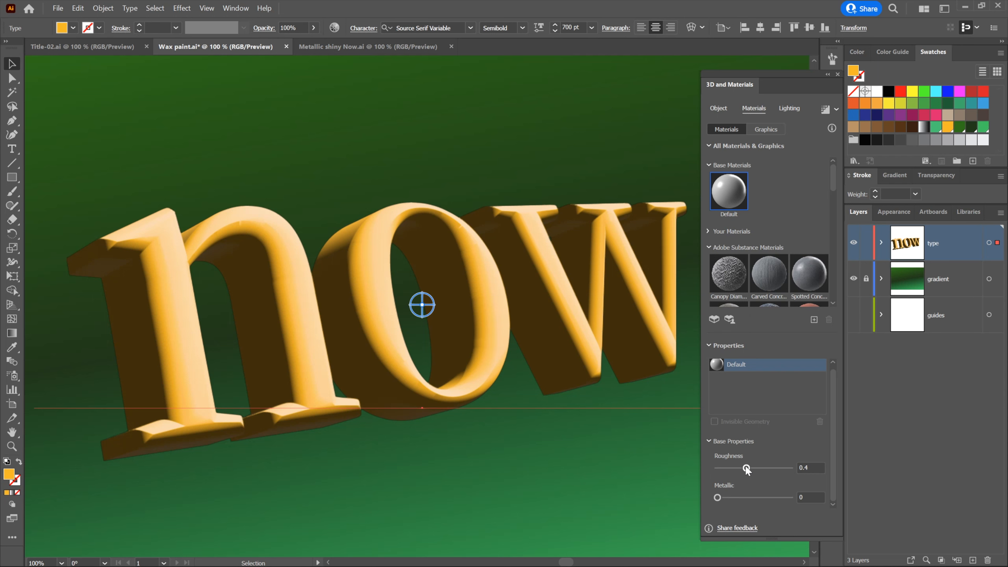
drag(747, 469, 791, 468)
drag(790, 468, 715, 475)
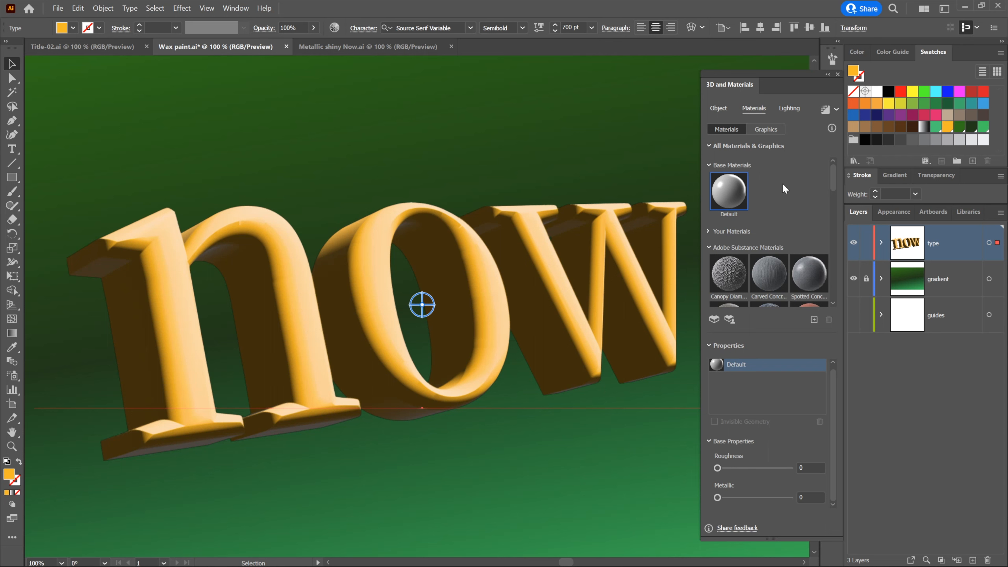
Step: Turn on shadows behind the word "now" and set the shadow bounds to 100%
click(791, 108)
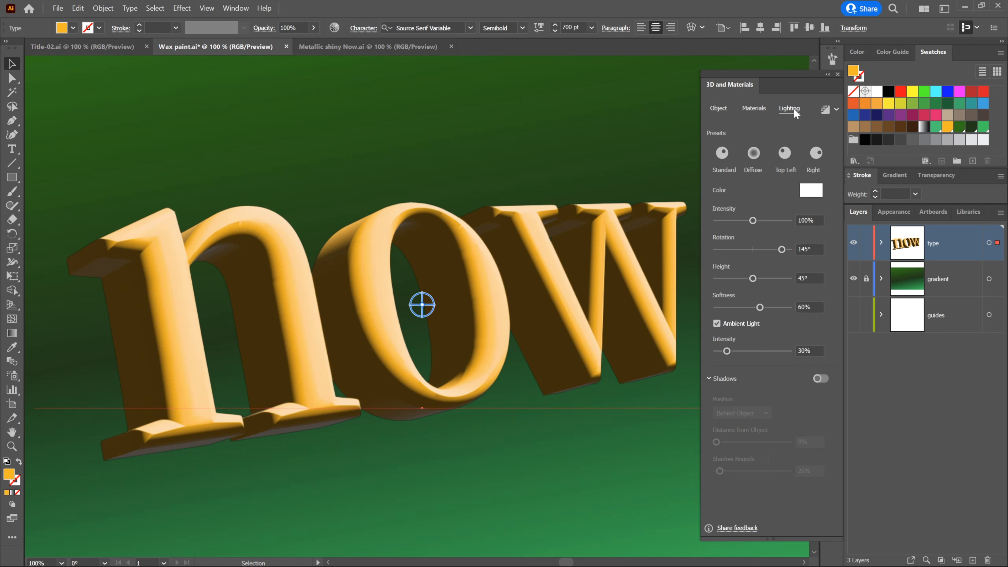
click(821, 378)
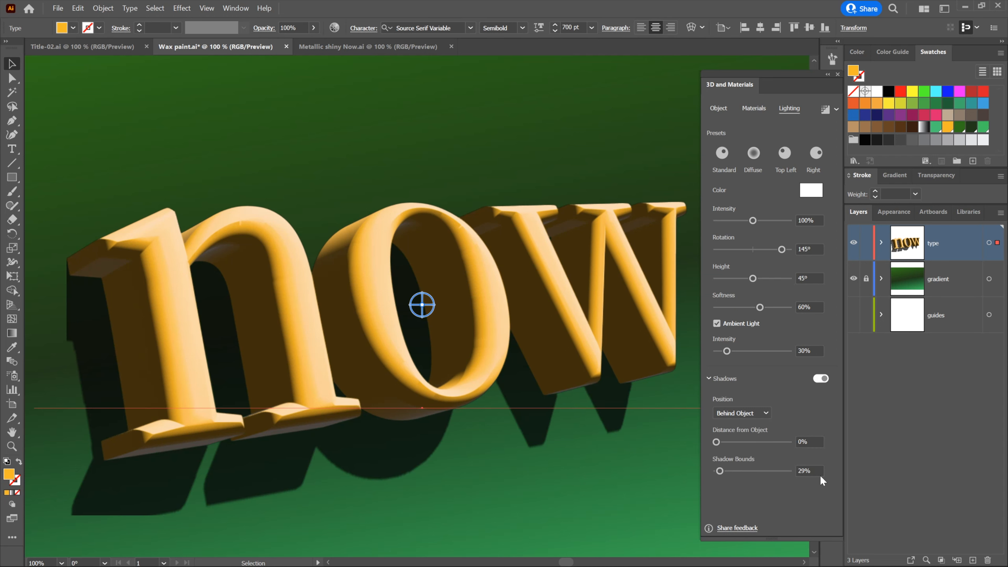
click(810, 471)
text(100)
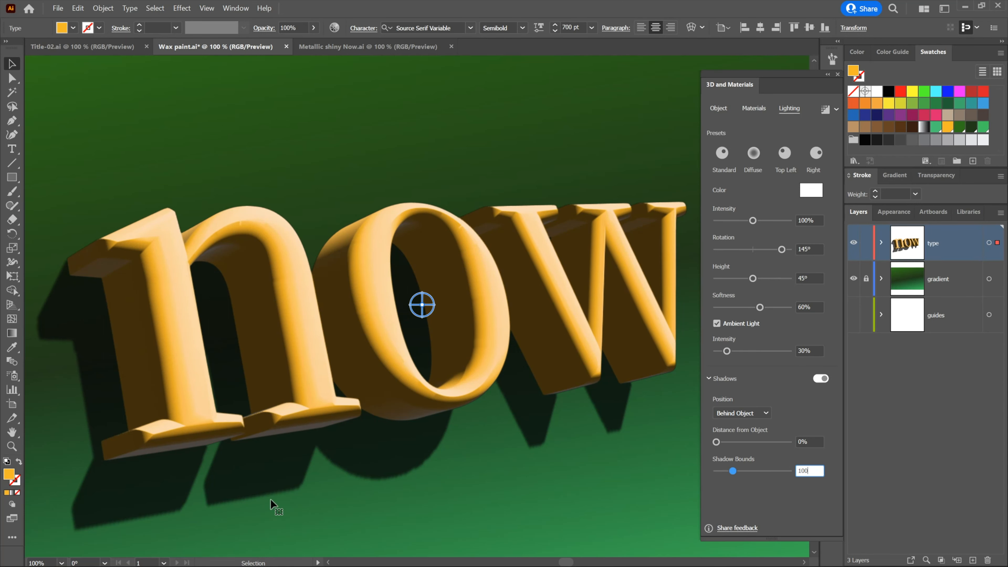
key(Return)
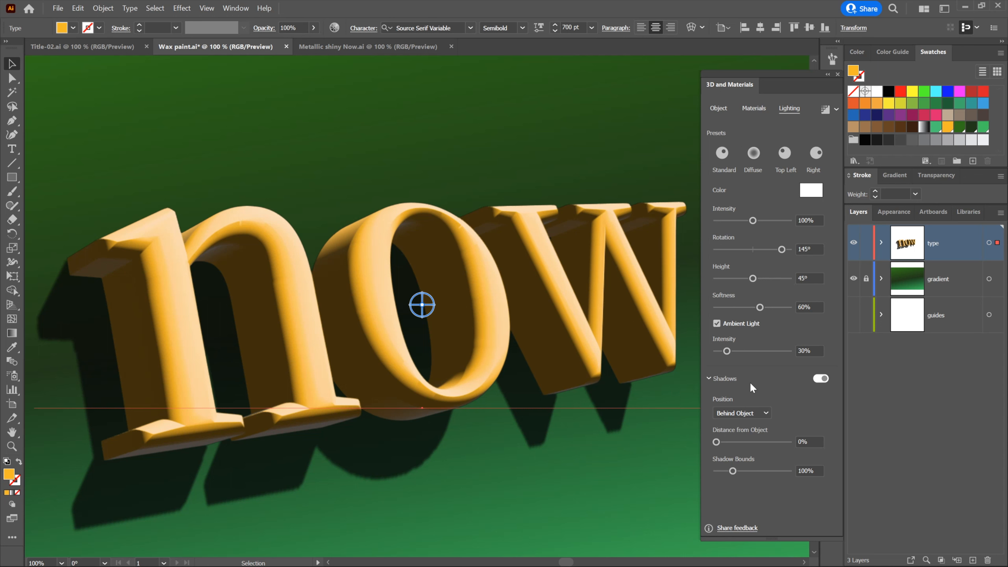
Step: Try shadows below the object with the light rotated to -62° at 6° height, and undo these lighting changes
click(748, 412)
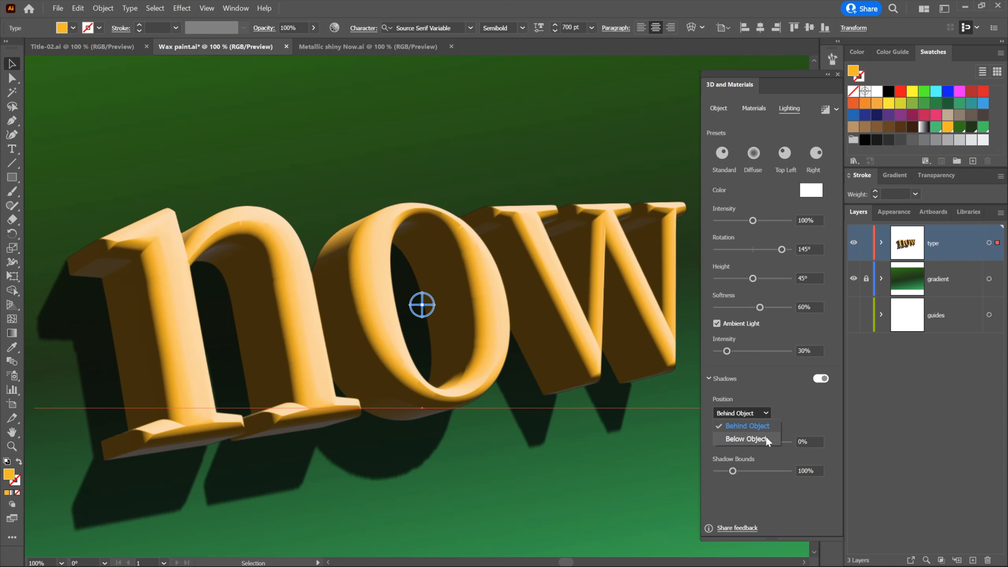
click(765, 436)
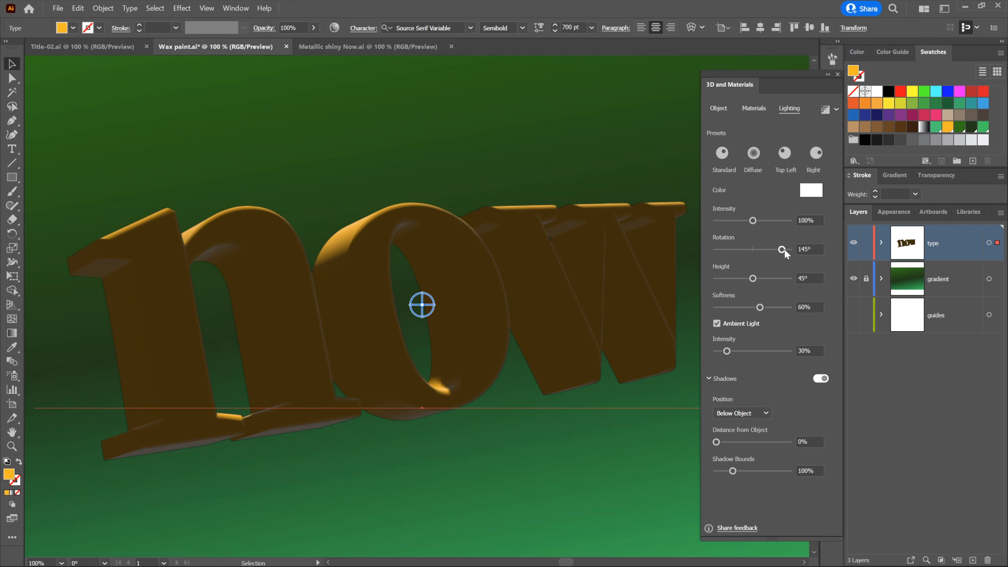
drag(785, 249, 722, 279)
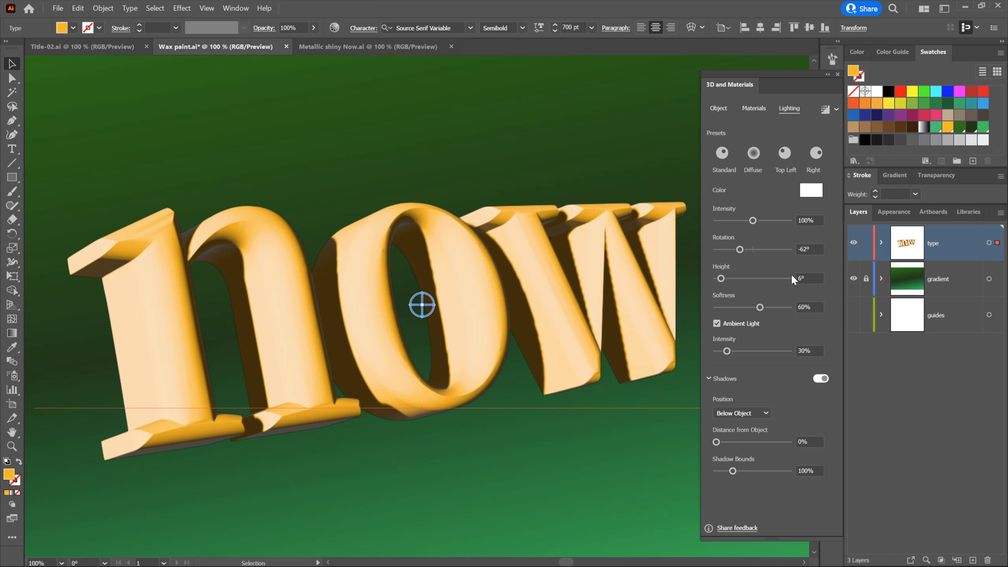
key(ctrl+z)
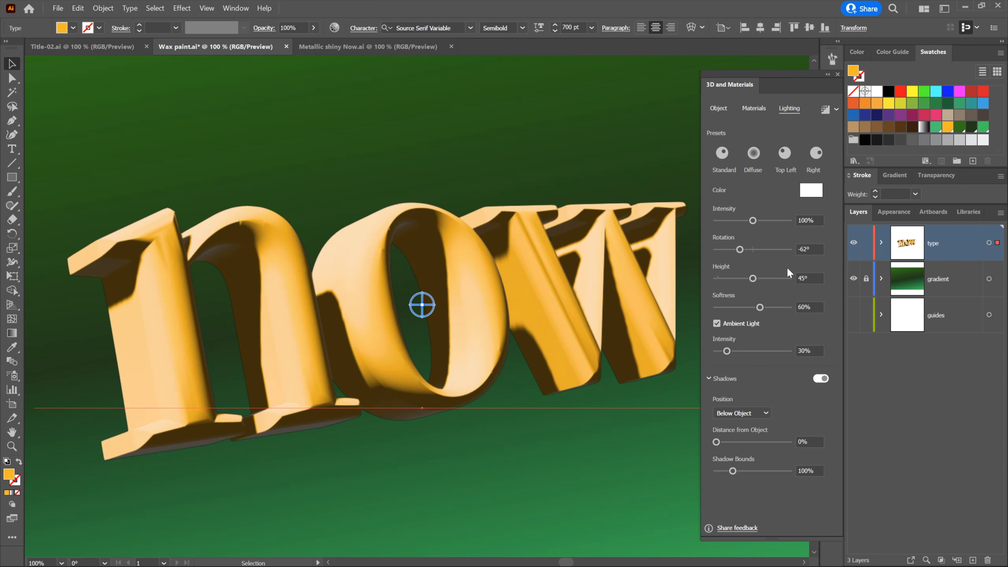
key(ctrl+z)
key(ctrl+z)
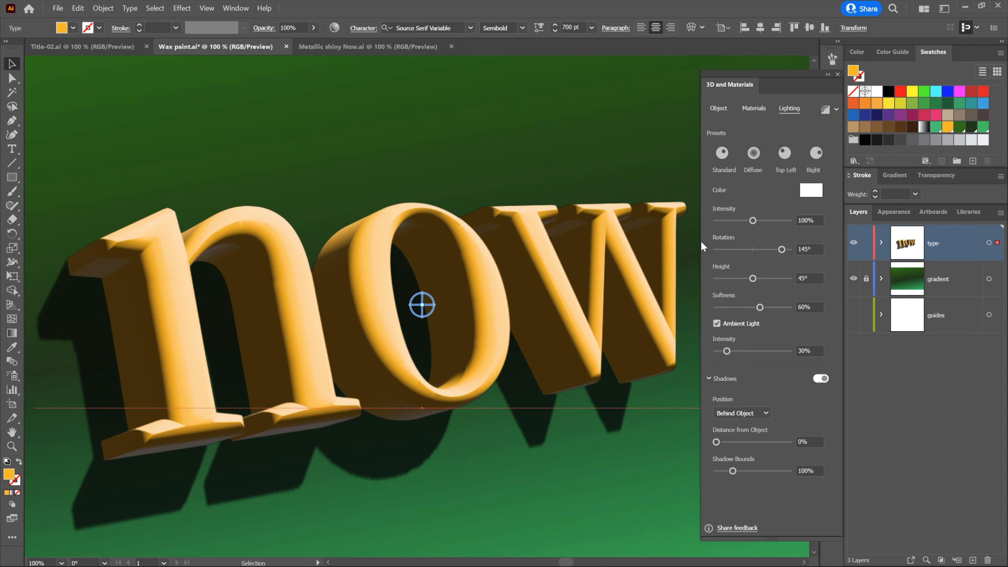
Step: Set the Default material's metallic value to 0.7, trying the maximum first, and its roughness to 0.5
click(754, 108)
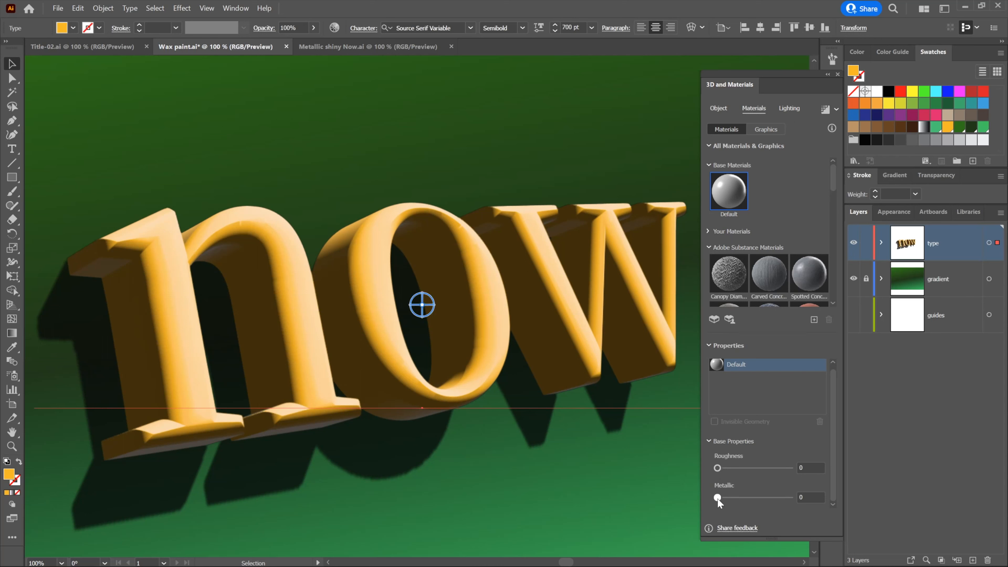
drag(717, 498, 781, 497)
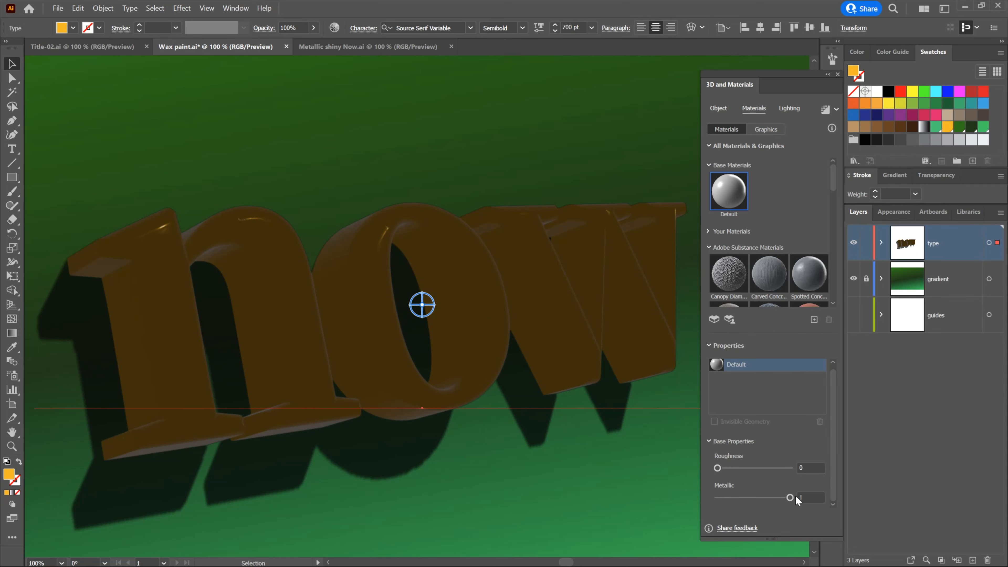
drag(791, 497, 770, 497)
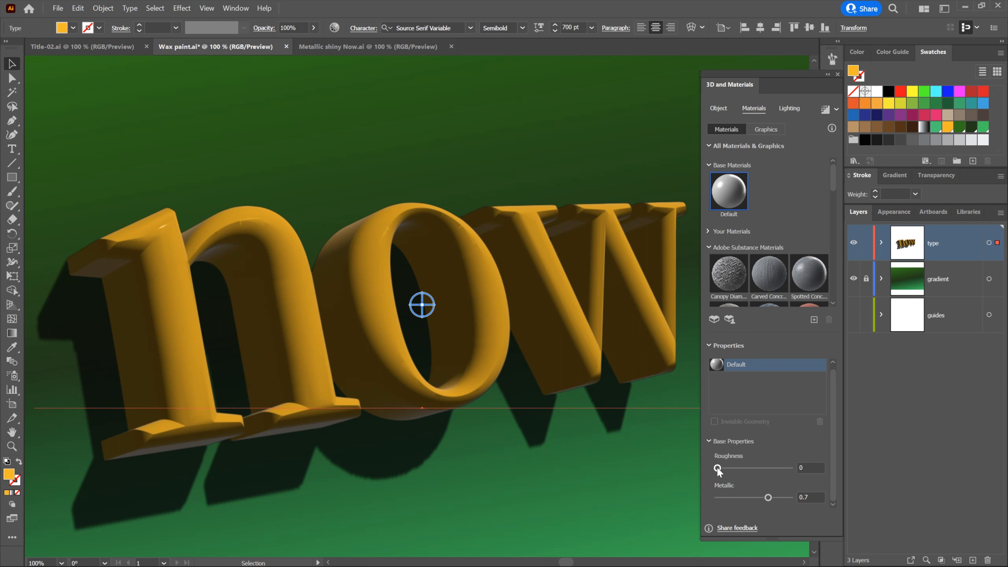
drag(717, 468, 754, 470)
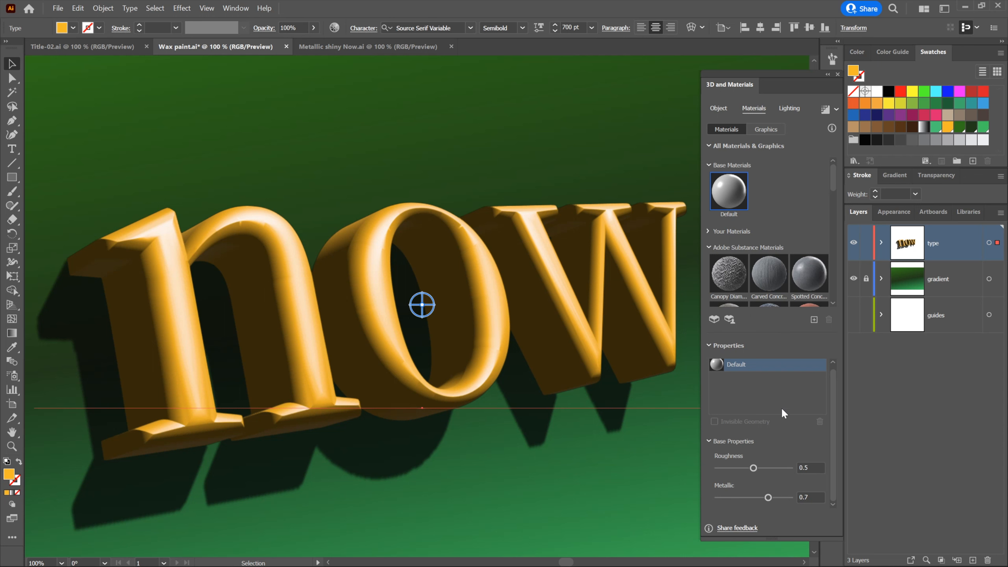
Step: Render the word with ray tracing at High quality, Reduce Noise off and the raster effects resolution at High (300 ppi)
click(836, 112)
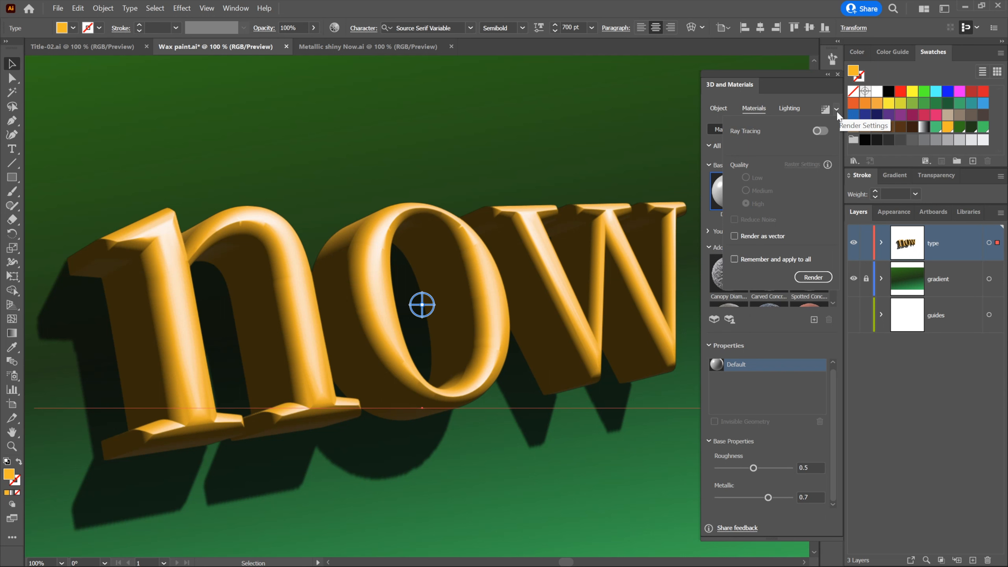
click(822, 131)
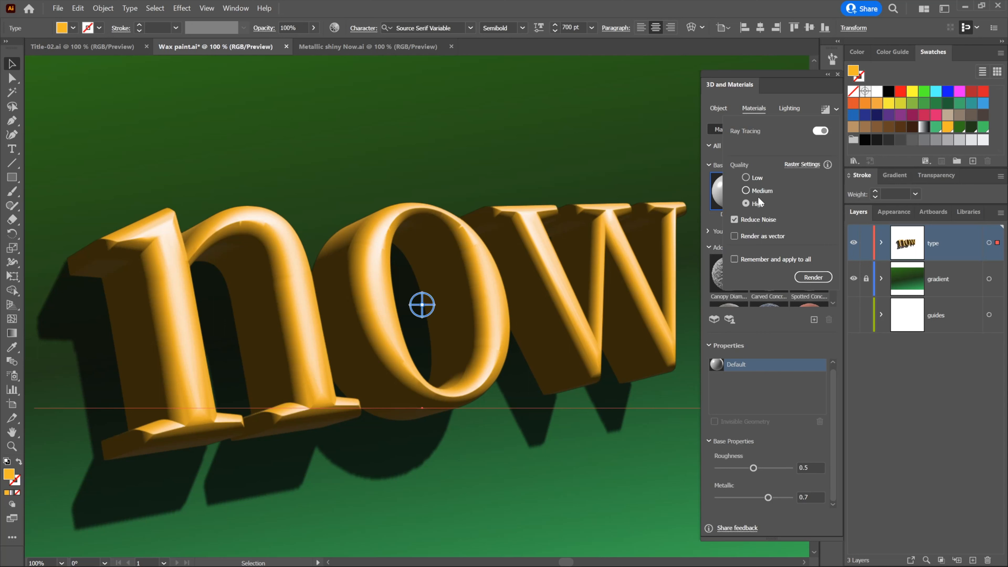
click(754, 223)
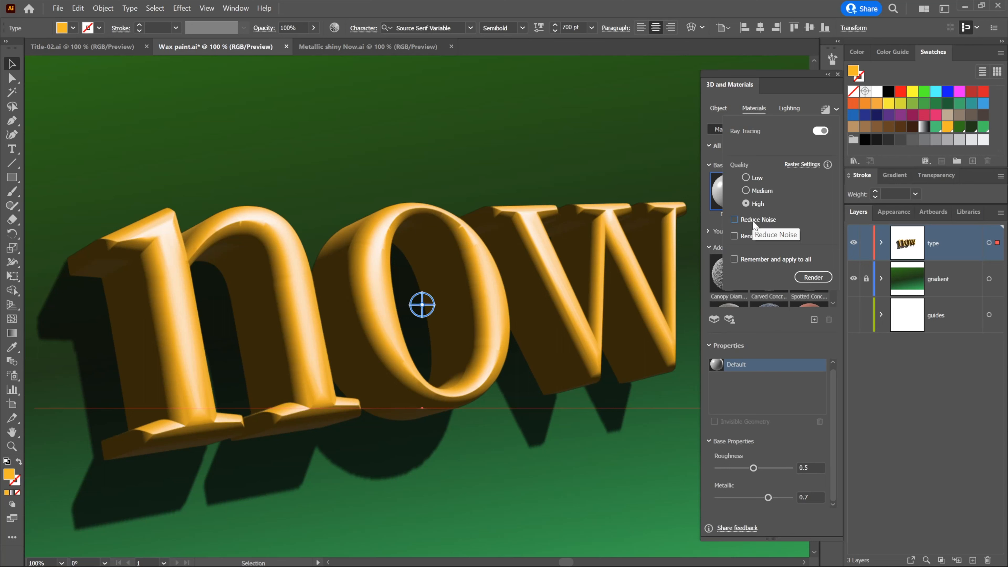
click(791, 164)
click(567, 149)
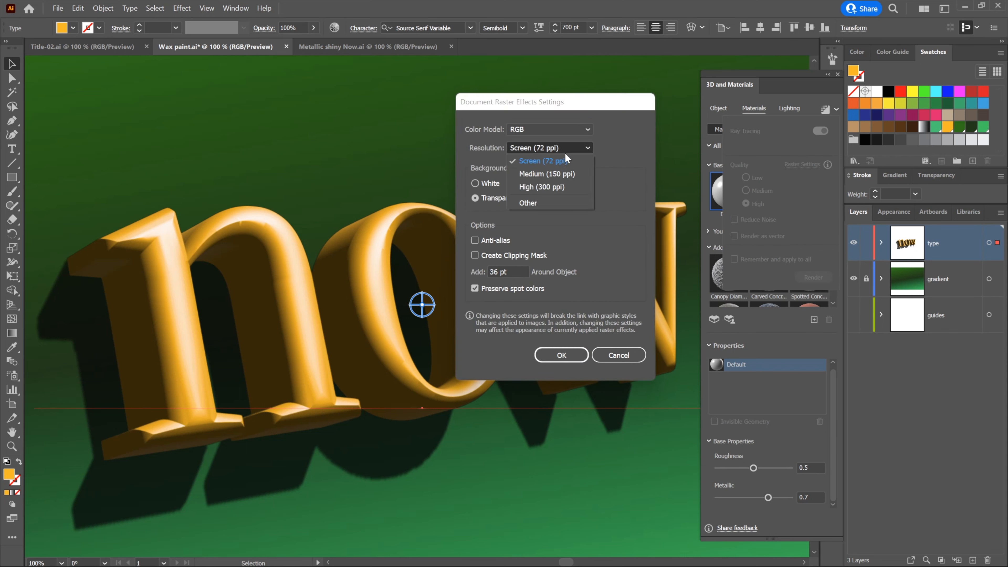
click(576, 192)
click(558, 355)
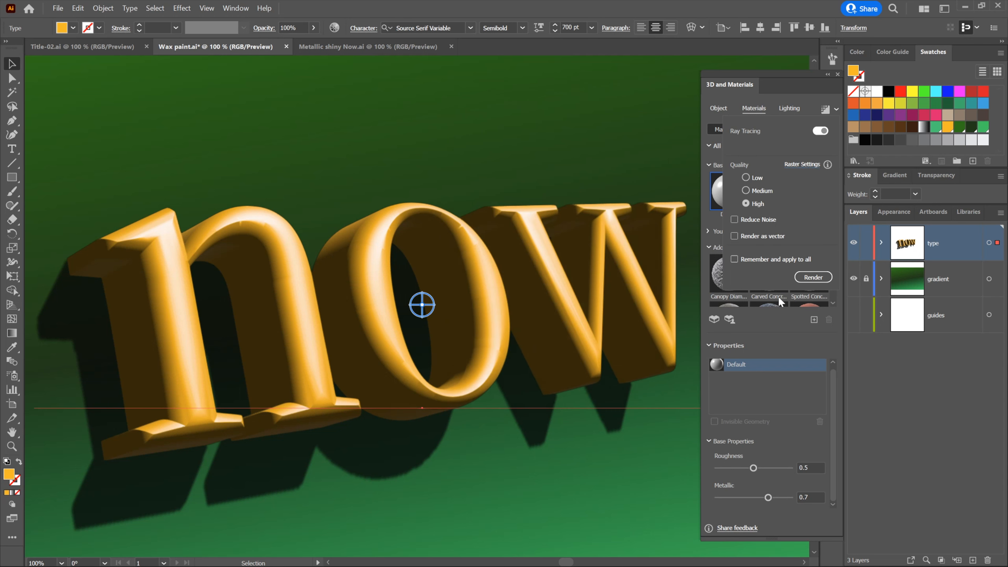
click(802, 277)
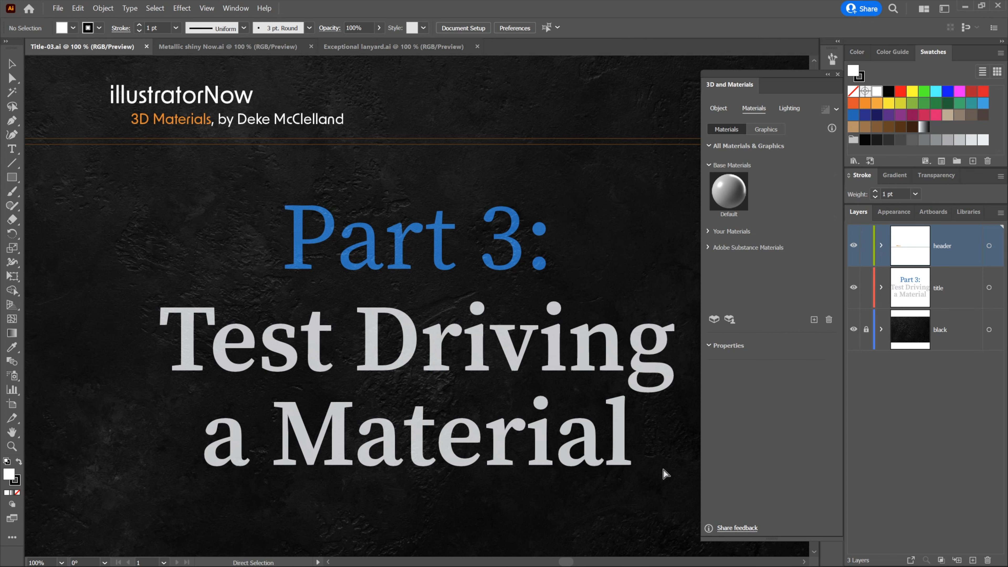
Step: Compare the rendered lettering in Metallic shiny Now.ai with the woven version in Exceptional lanyard.ai
key(ctrl+Tab)
key(a)
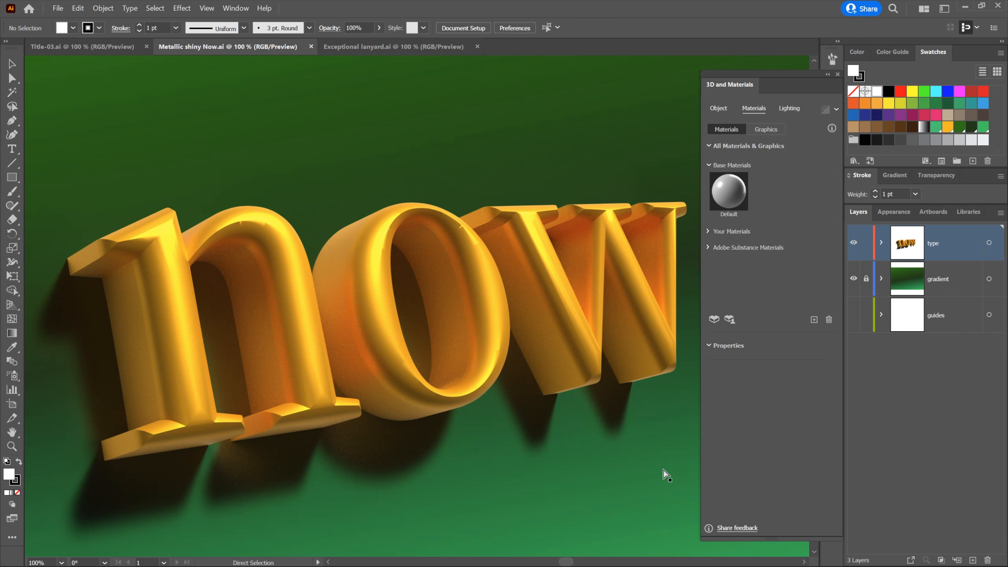
key(ctrl+Tab)
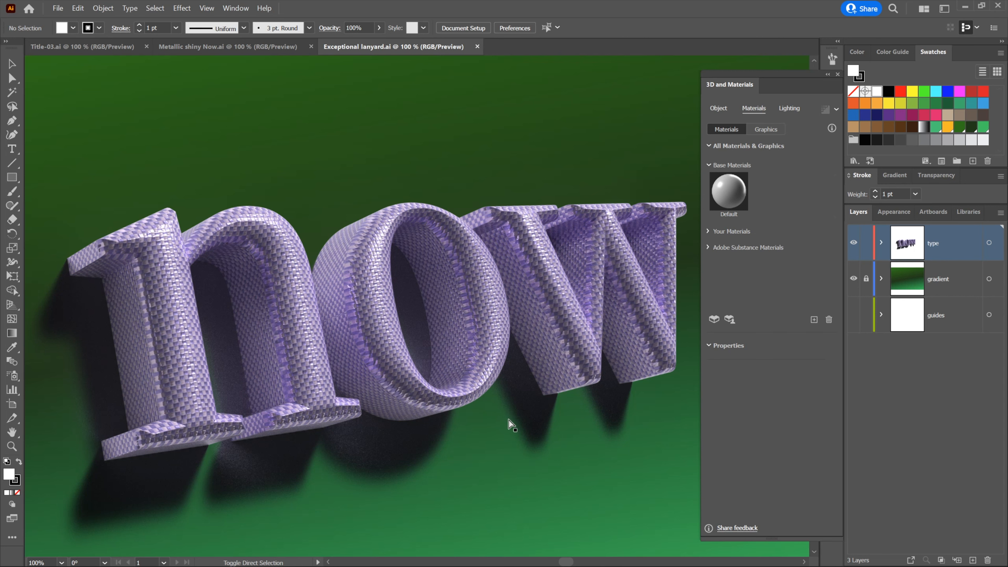
Step: In Metallic shiny Now.ai, turn off ray tracing for the word "now" and apply the Oxford Fabric substance material
key(ctrl+shift+Tab)
click(383, 384)
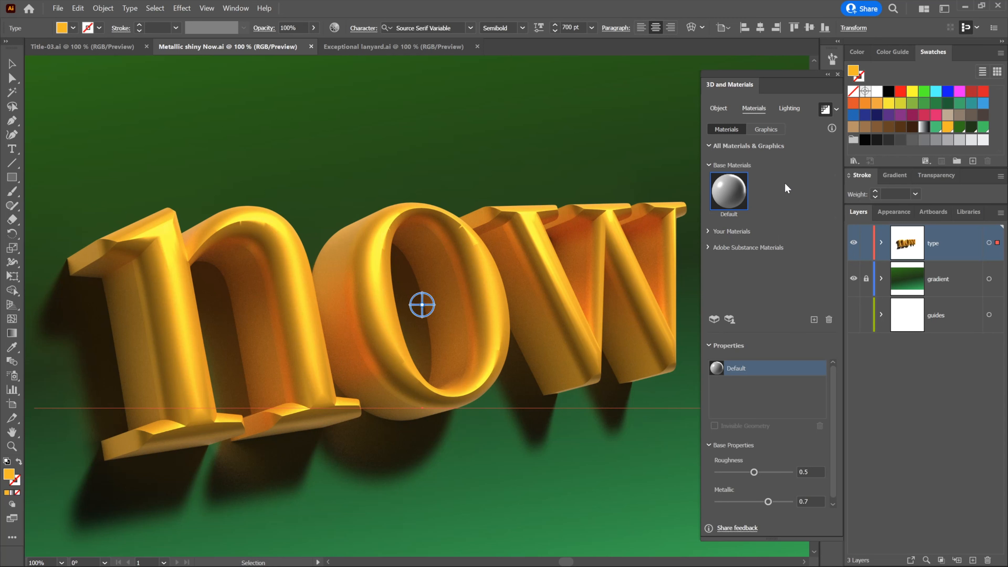
click(826, 110)
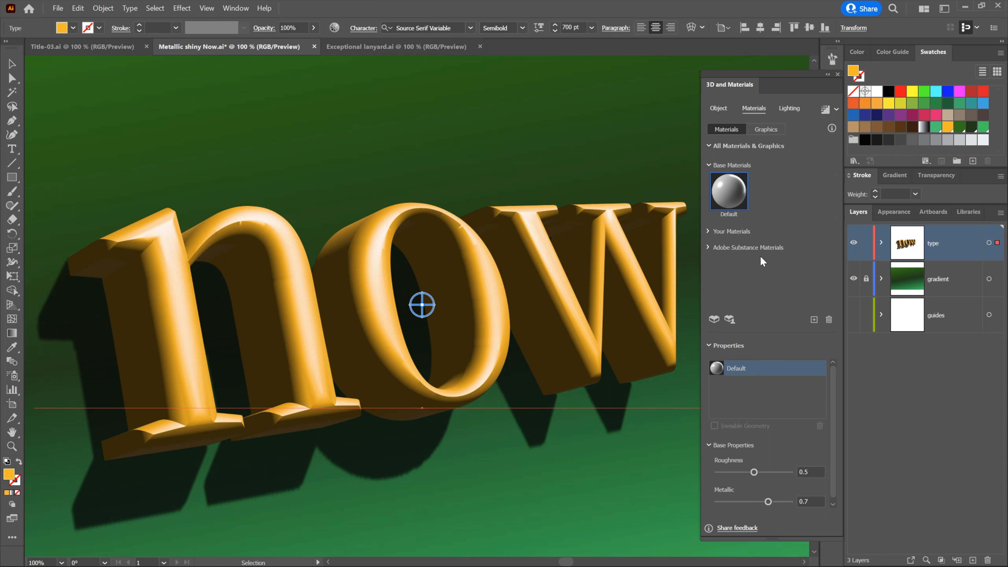
click(710, 248)
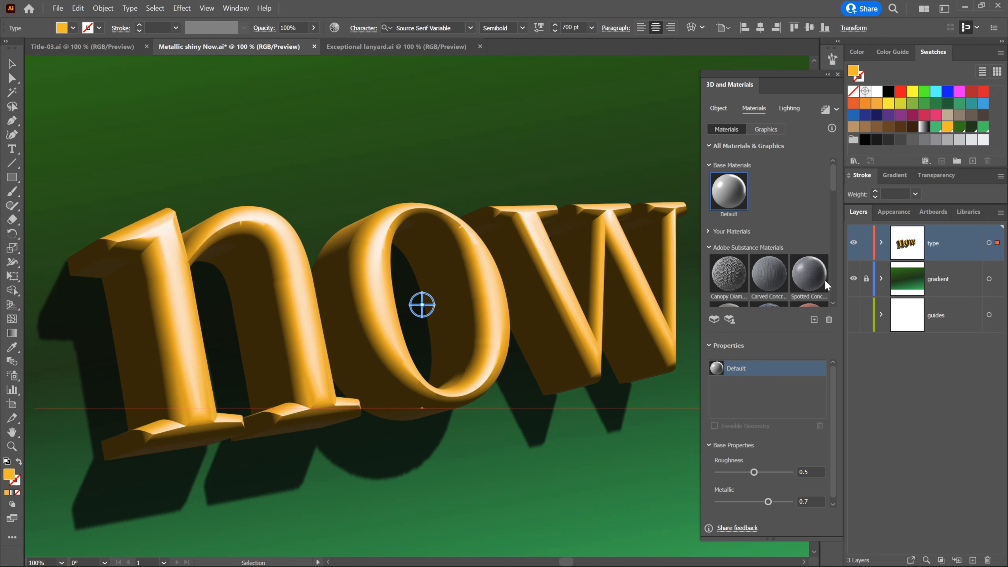
scroll(833, 282, down, 5)
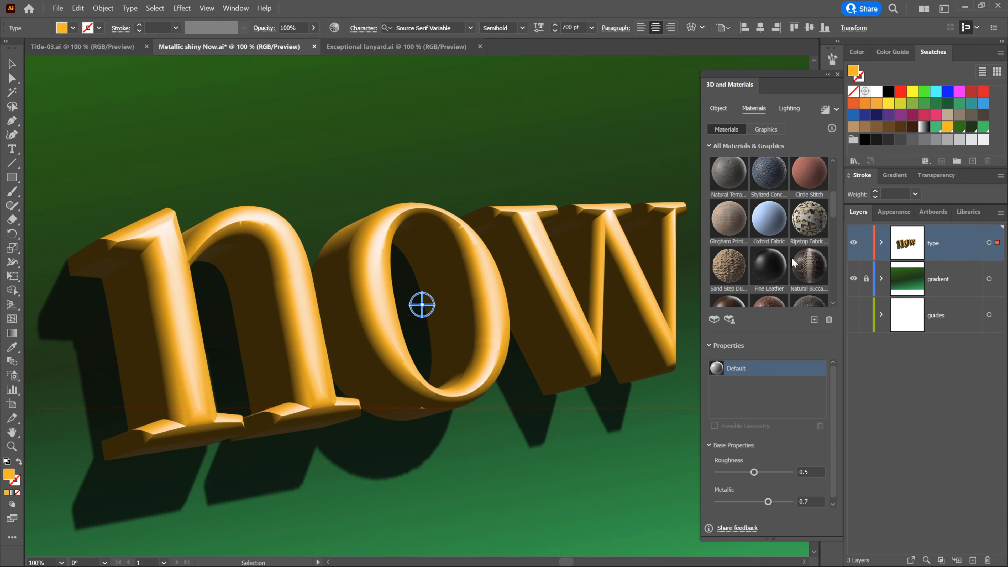
click(769, 225)
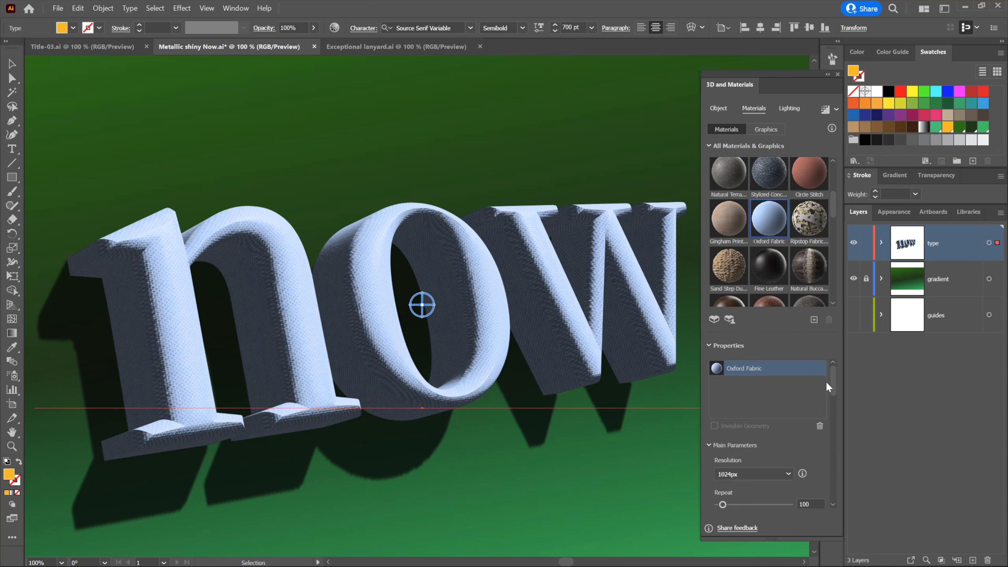
Step: Set the Oxford Fabric material's resolution to 2048px, trying 512px first
scroll(830, 385, down, 4)
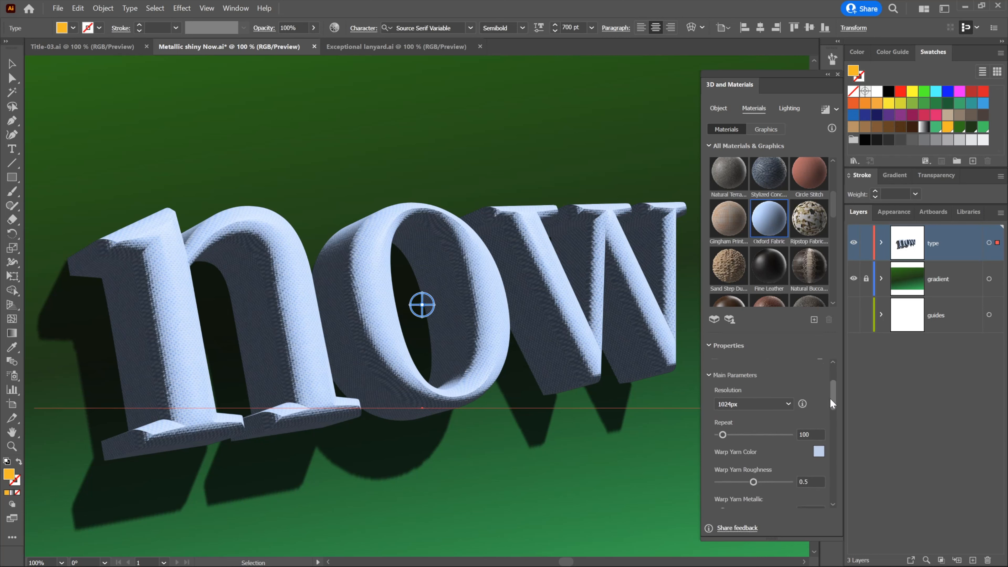
drag(830, 399, 831, 400)
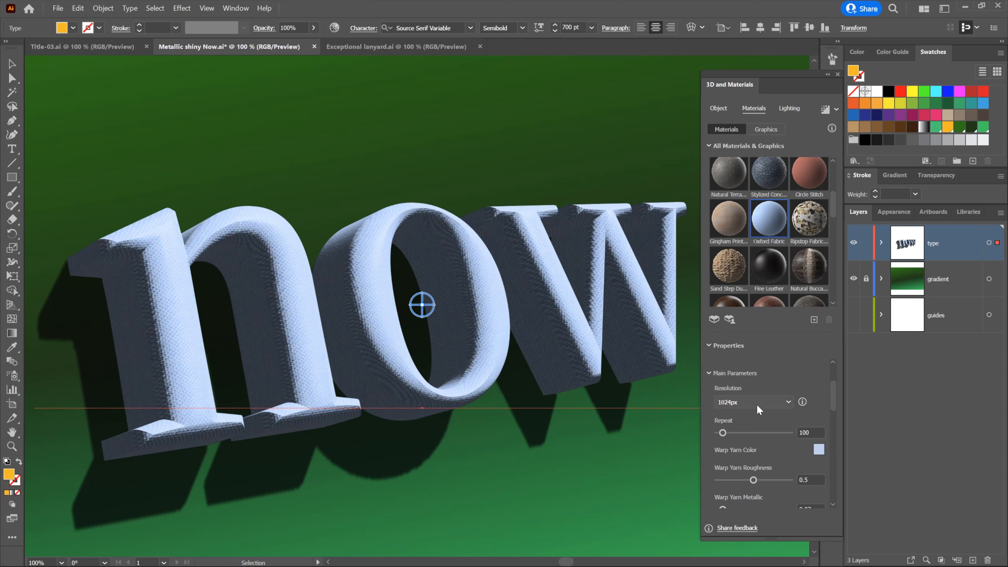
click(766, 402)
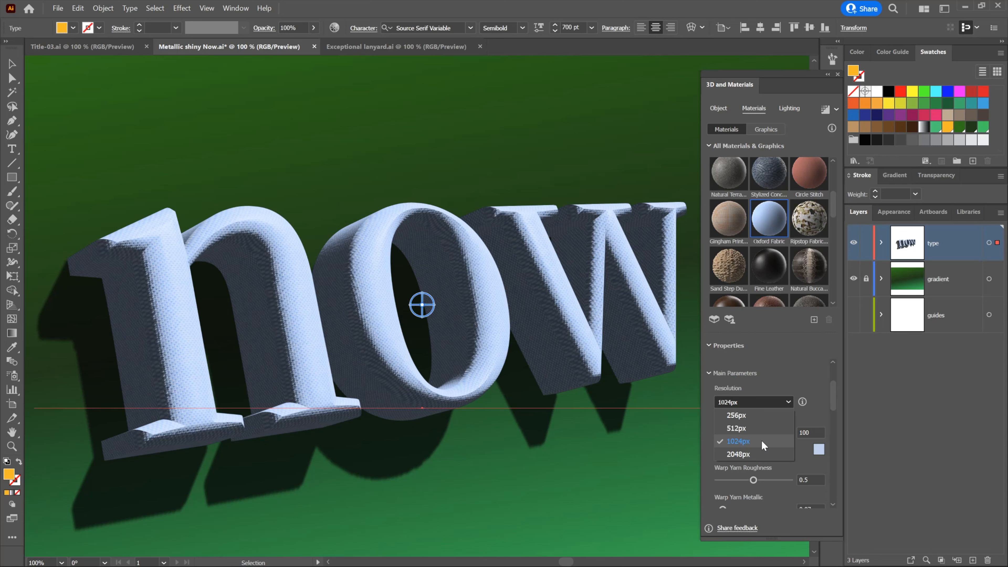
click(757, 429)
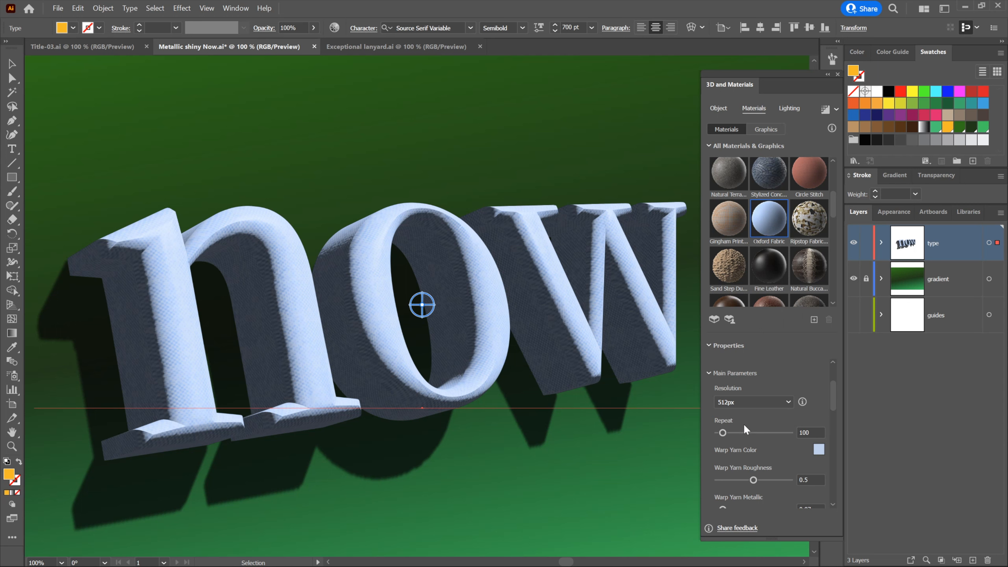
click(765, 401)
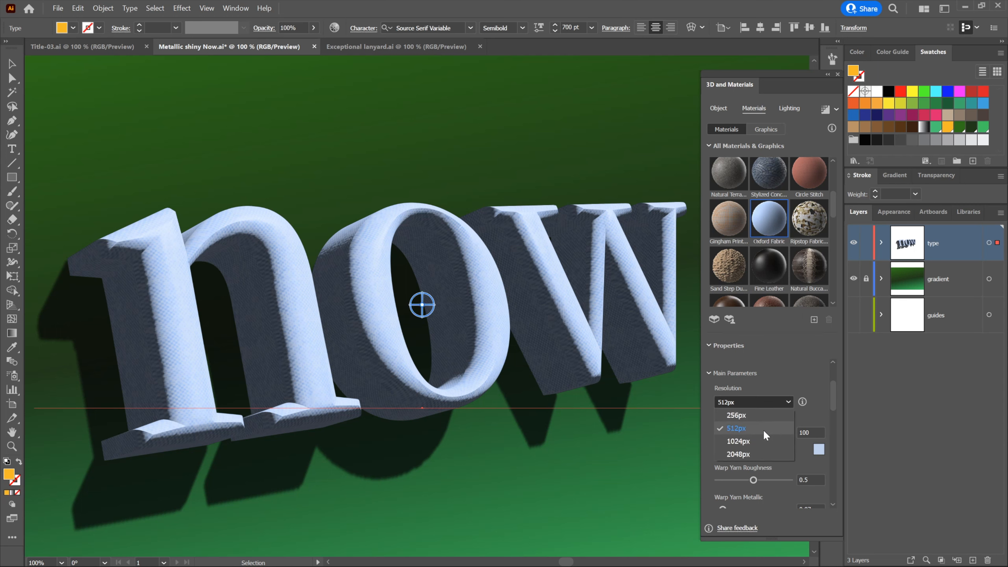
click(766, 453)
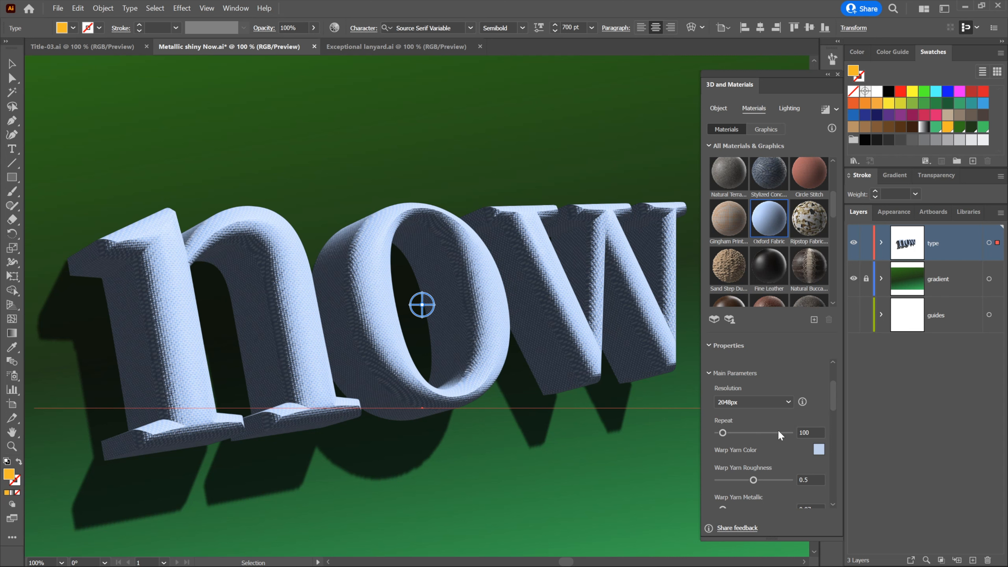
mouse_move(801, 404)
Step: Set the fabric's Repeat value to 50, trying about 132 and 63 first
drag(723, 435, 725, 437)
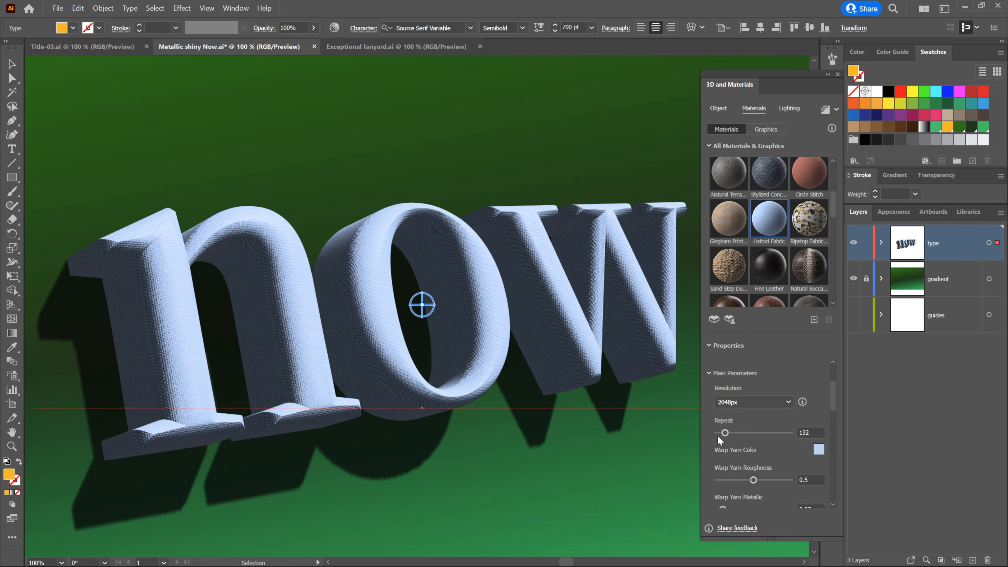
drag(726, 433, 721, 434)
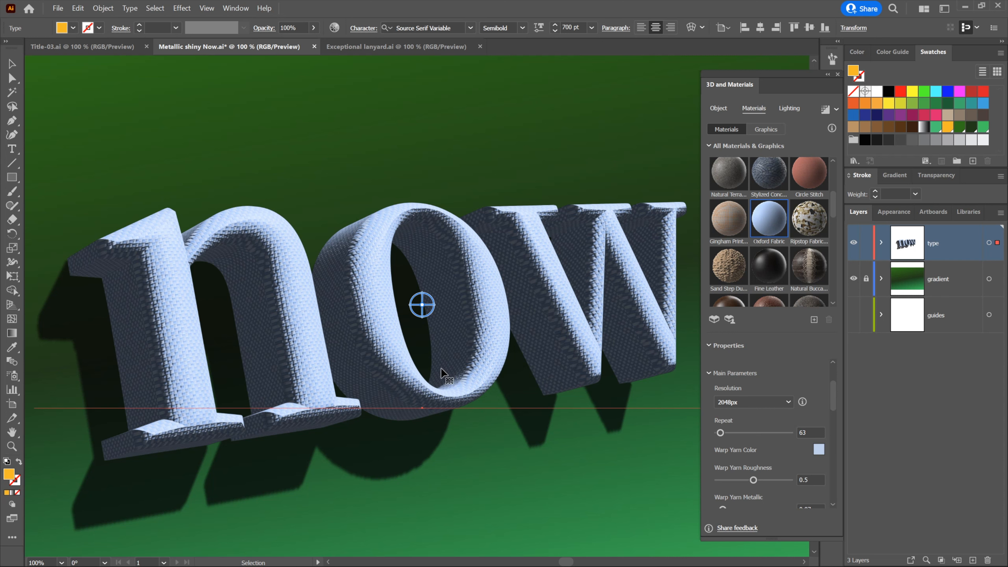
click(803, 432)
drag(803, 432, 796, 431)
text(50)
key(Tab)
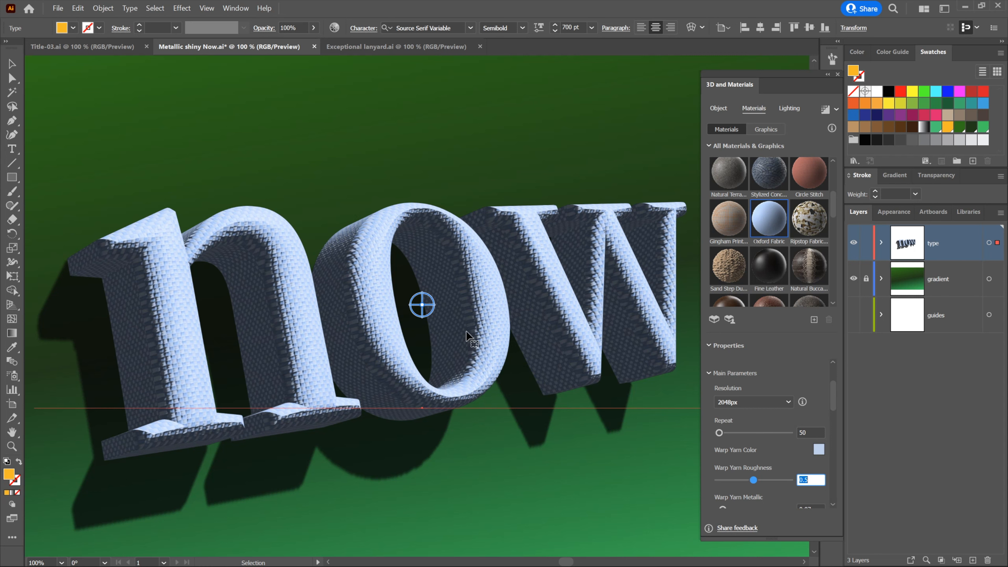
Step: Set the fabric's Warp Yarn Color to a light lavender with hue 270°, saturation 20% and brightness 100%
drag(832, 396, 836, 416)
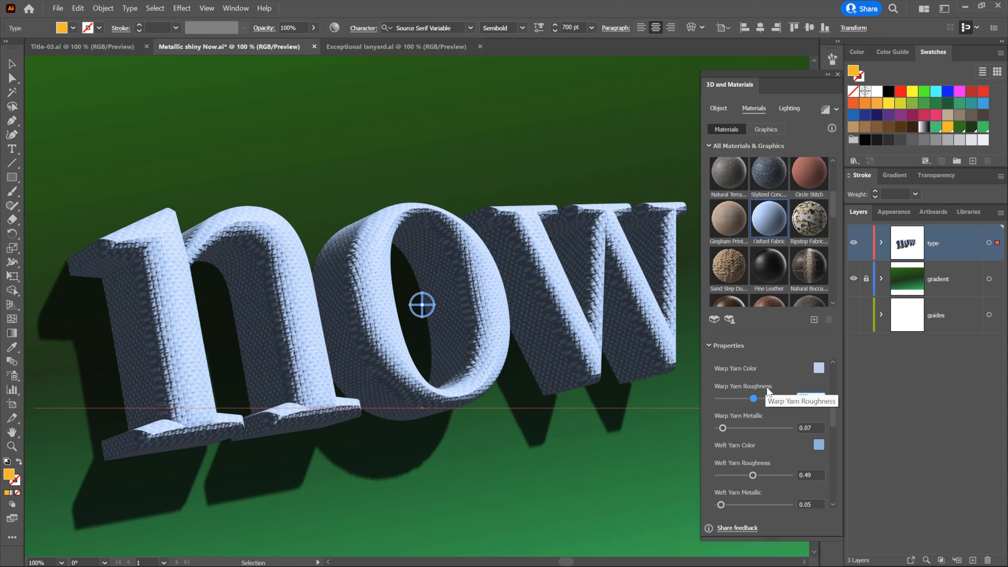
click(818, 369)
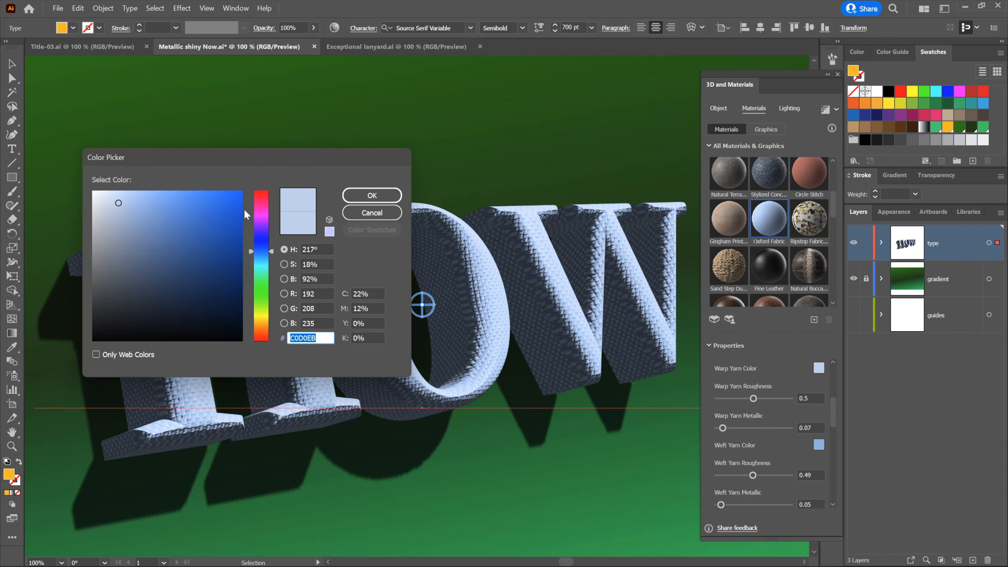
drag(316, 250, 294, 249)
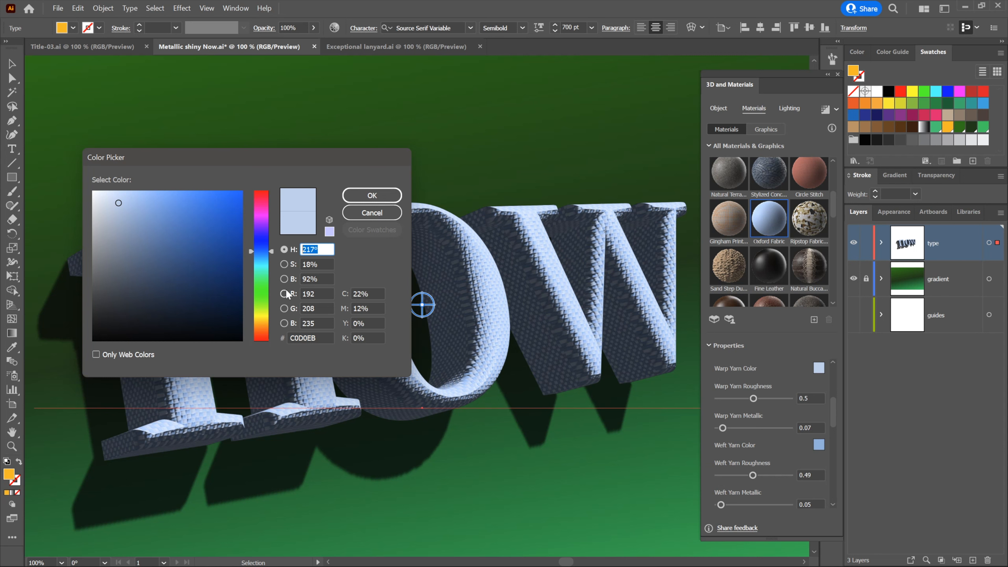
text(270)
key(Tab)
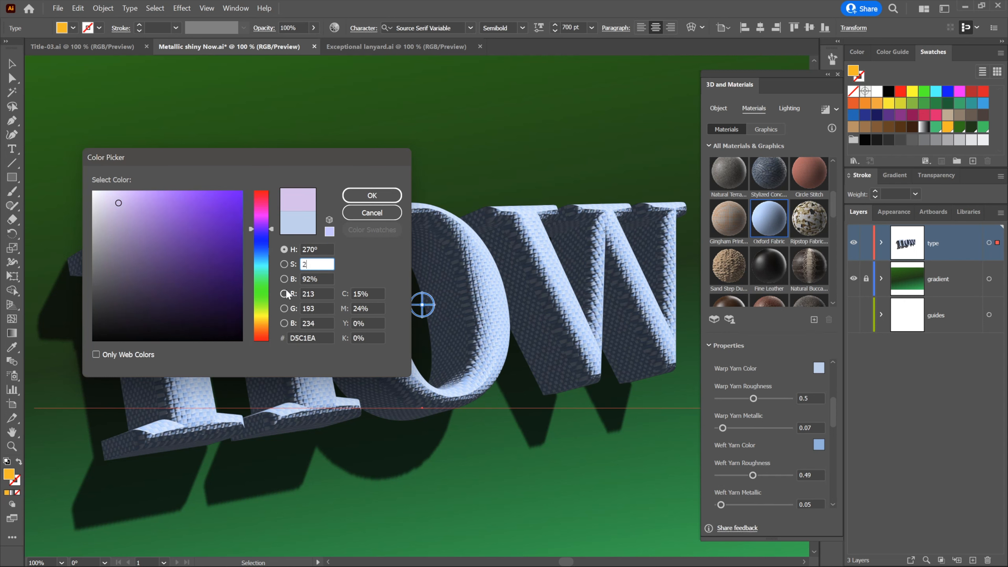
text(20)
key(Tab)
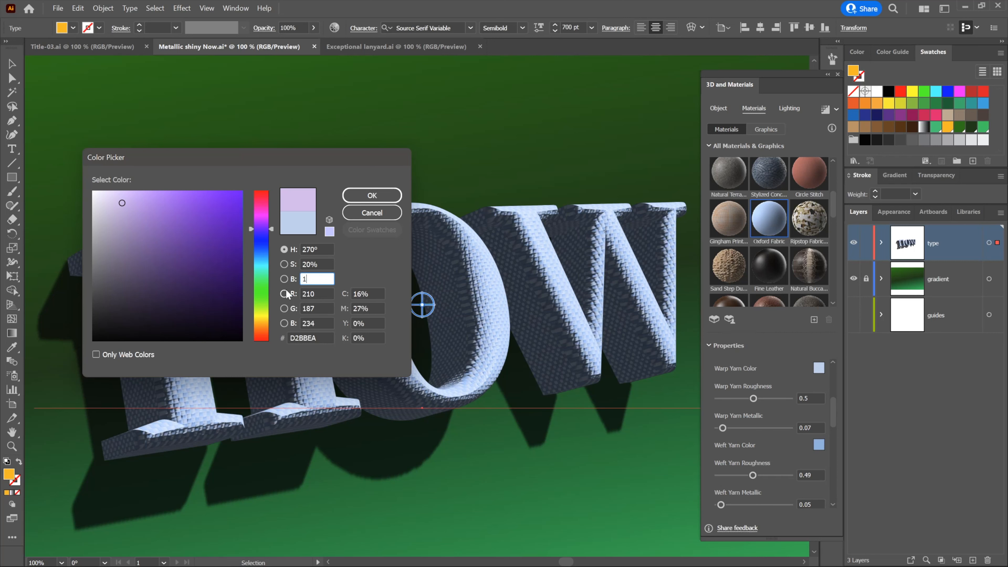
text(100)
key(Tab)
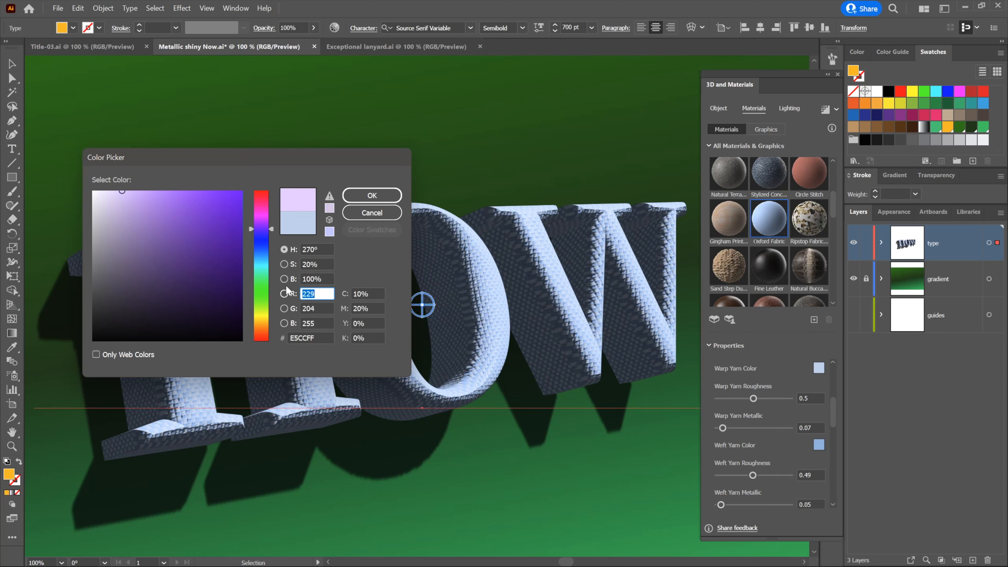
click(382, 199)
click(754, 399)
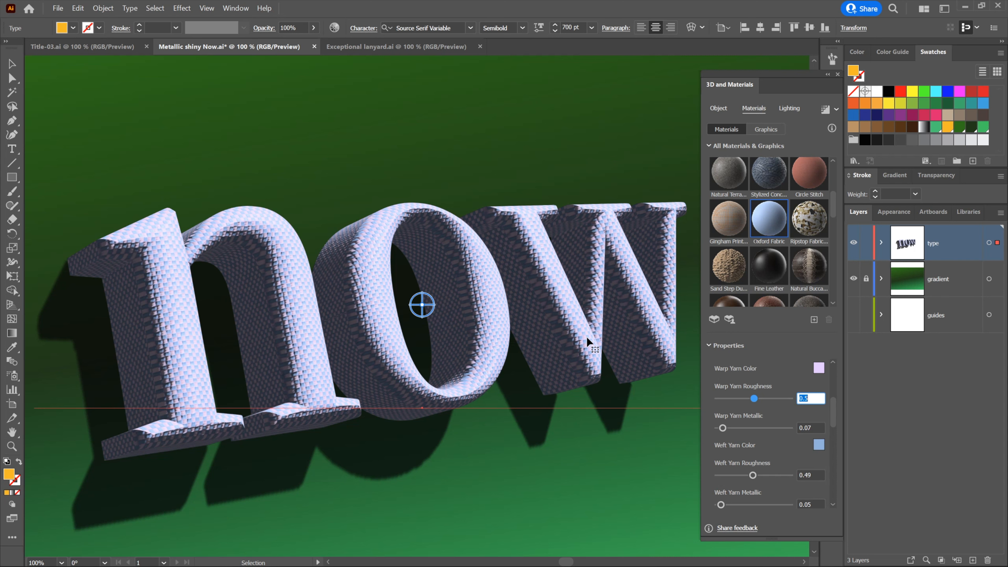
Step: Set the fabric's Weft Yarn Color to a muted violet with hue 260°, saturation 30% and brightness 80%
click(818, 444)
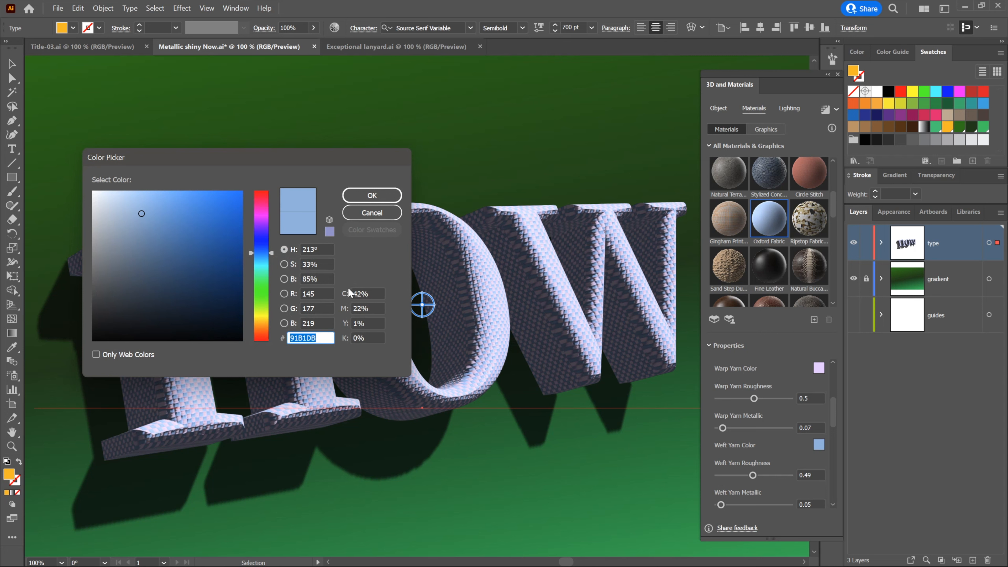
click(316, 249)
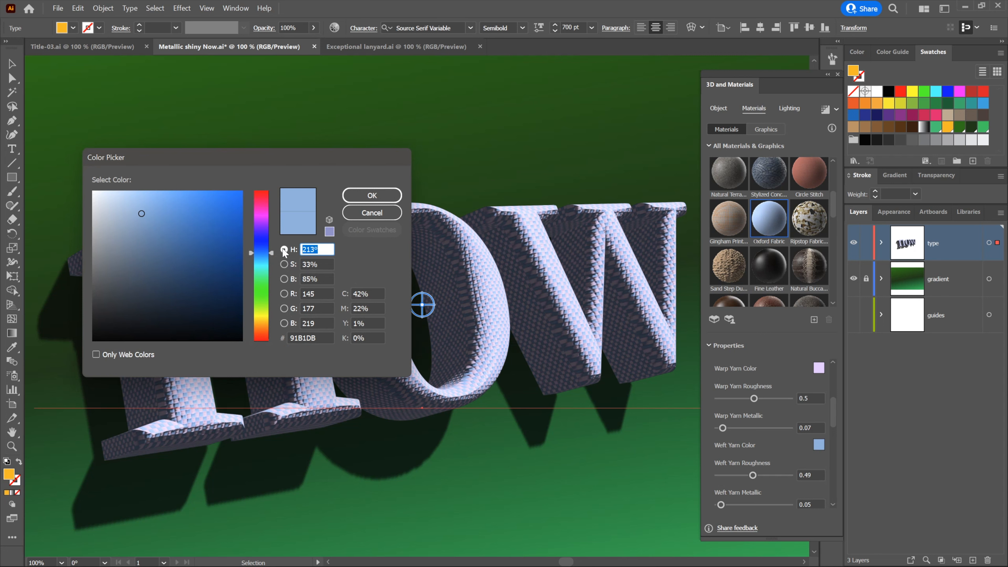
text(260)
key(Tab)
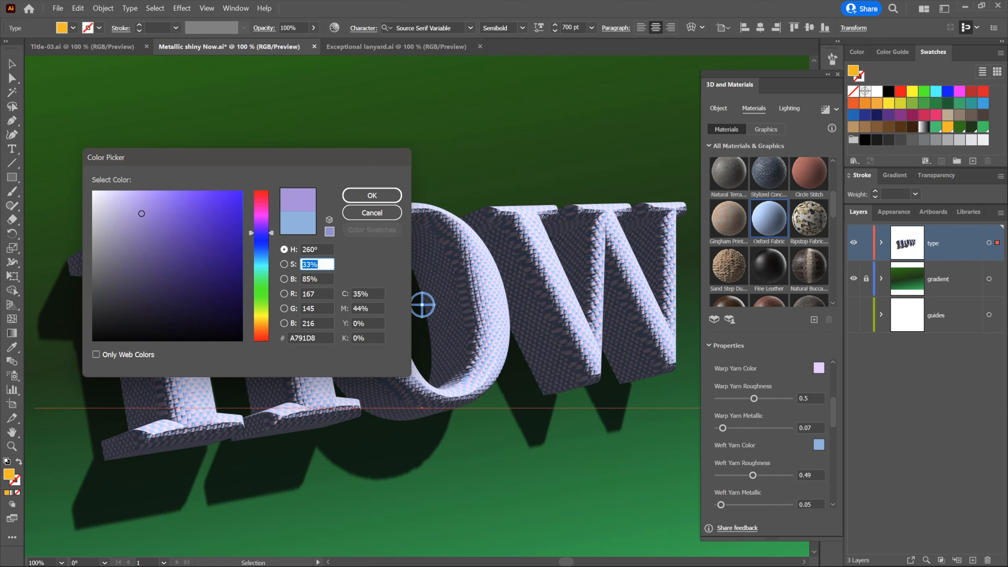
text(30)
key(Tab)
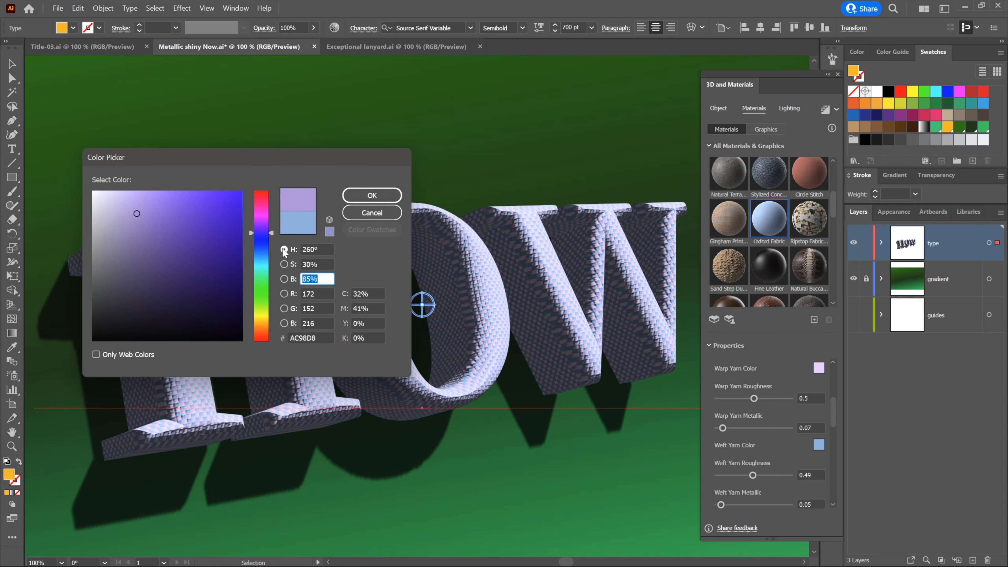
text(80)
key(Tab)
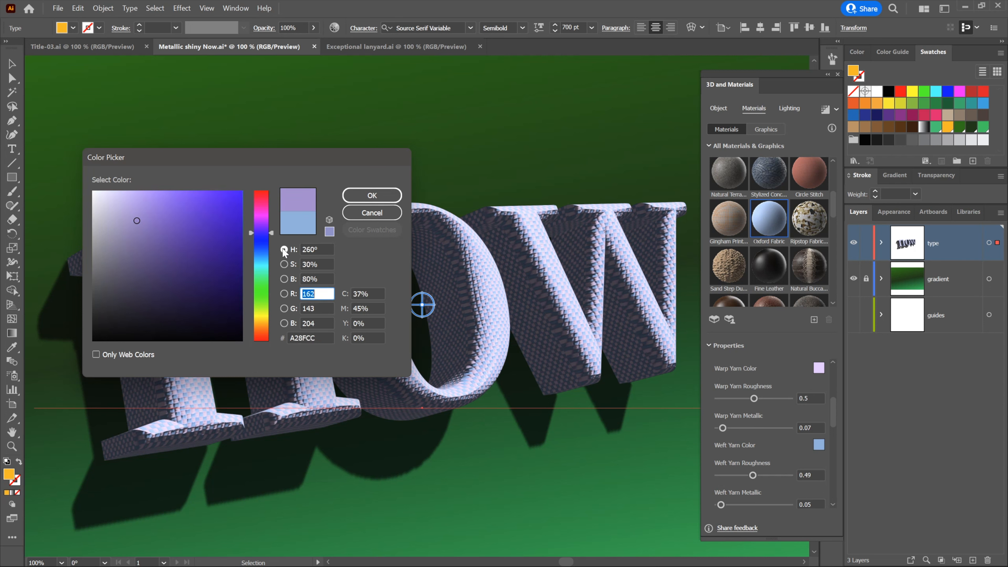
click(366, 196)
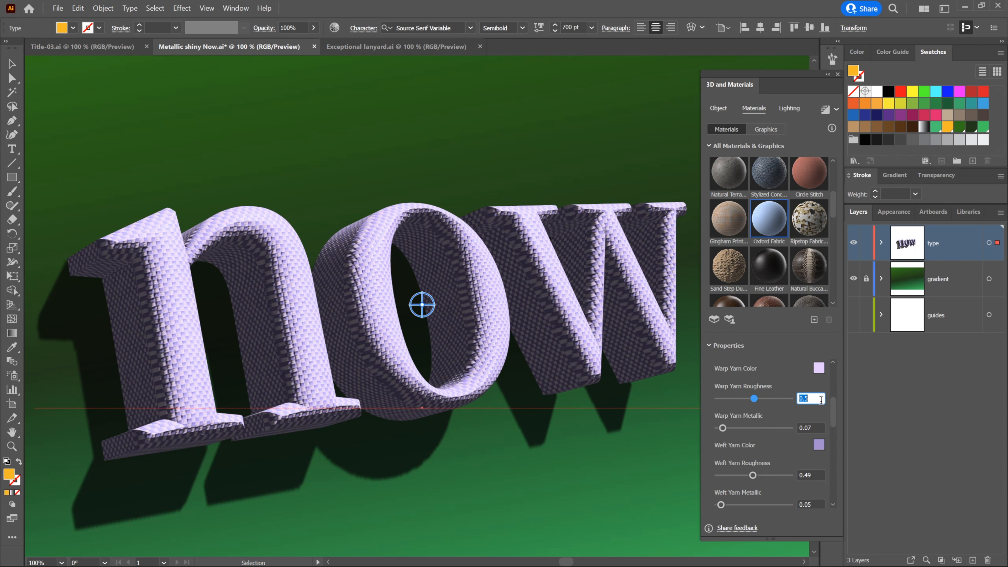
Step: Set the Warp Yarn Roughness to 0 and the Warp Yarn Metallic value to 0.5
drag(832, 401, 829, 389)
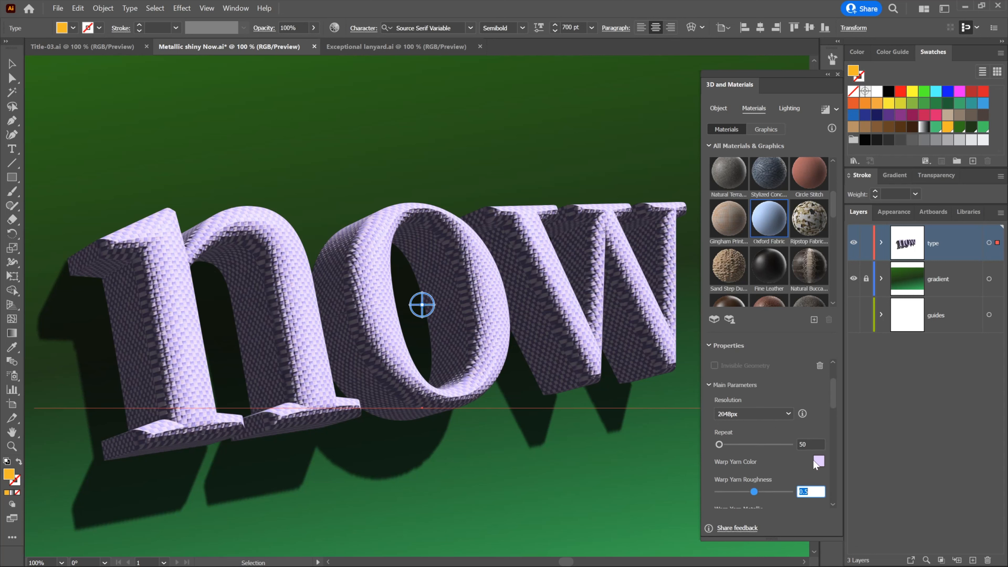
drag(831, 398, 831, 413)
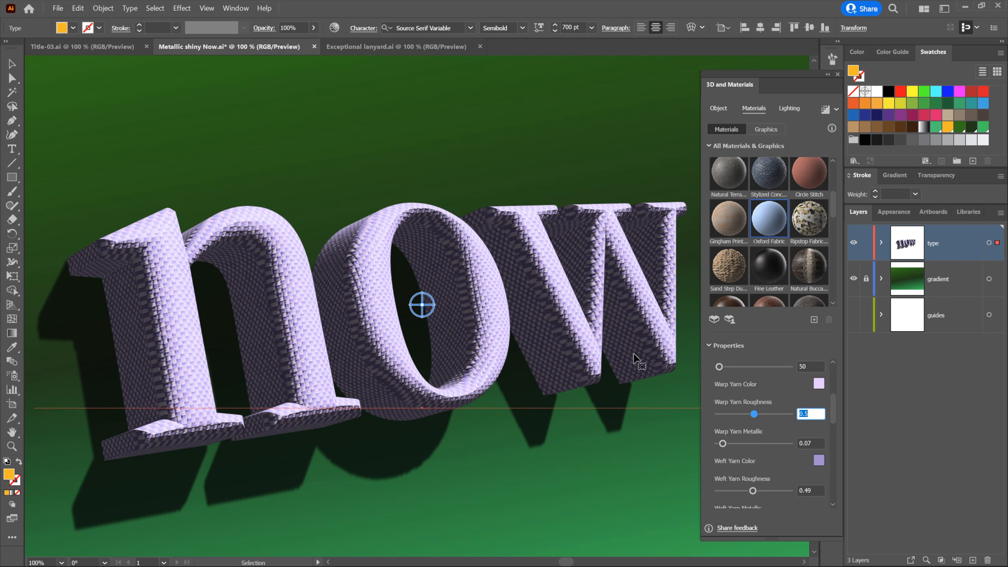
text(0)
key(Tab)
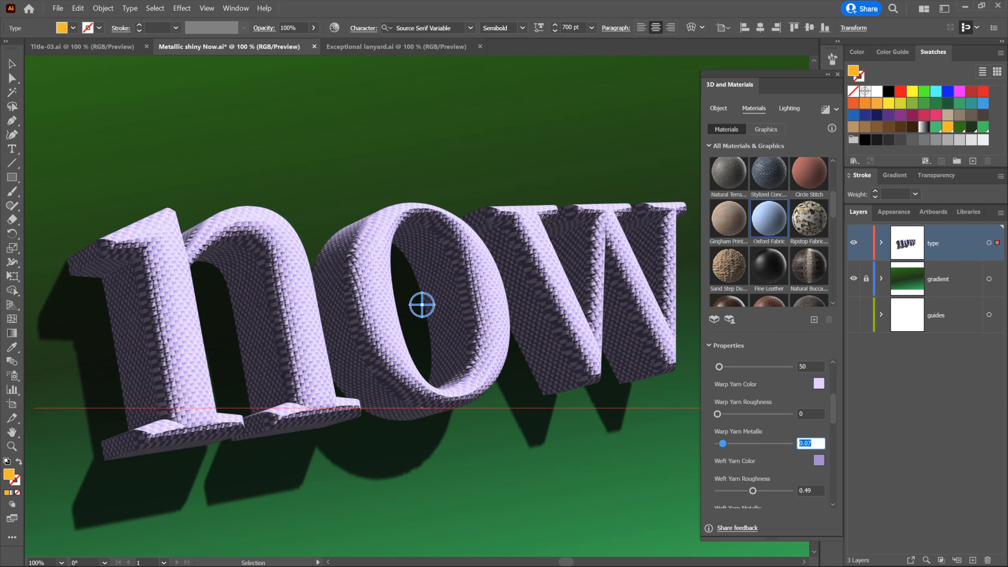
text(0.5)
key(Tab)
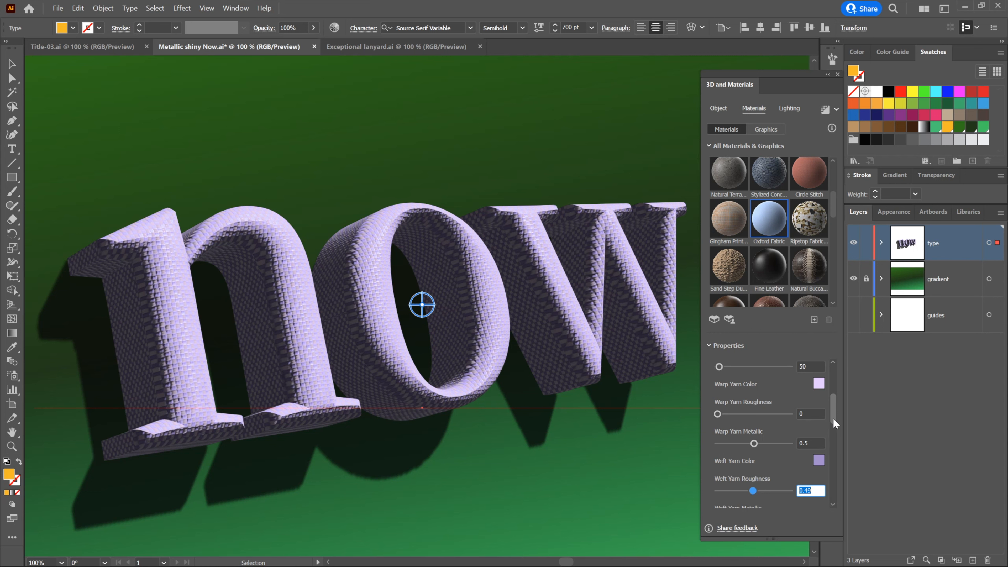
Step: Set the Weft Yarn Roughness to 0.35 and the Weft Yarn Metallic value to 0.65
drag(832, 418, 832, 427)
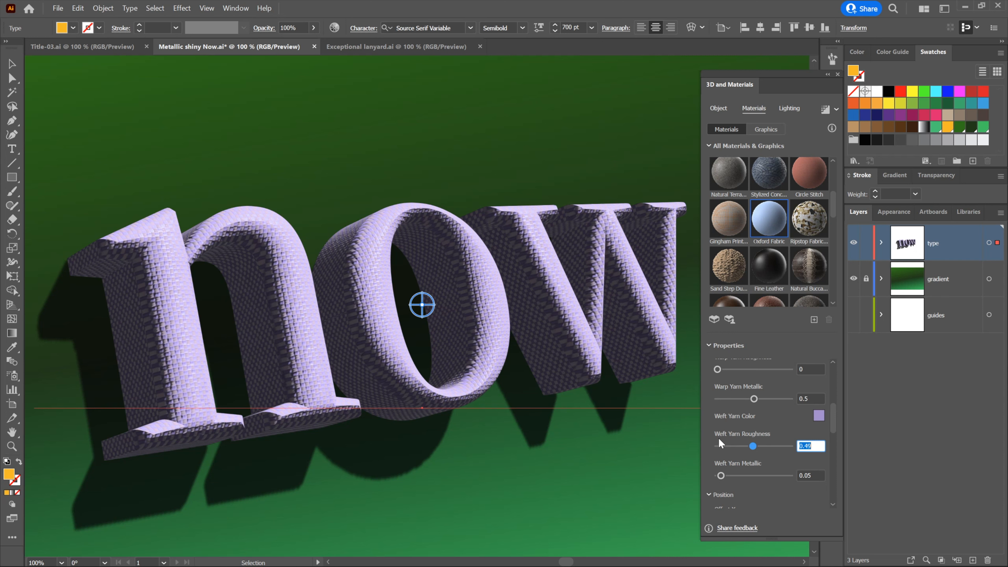
text(.35)
key(Tab)
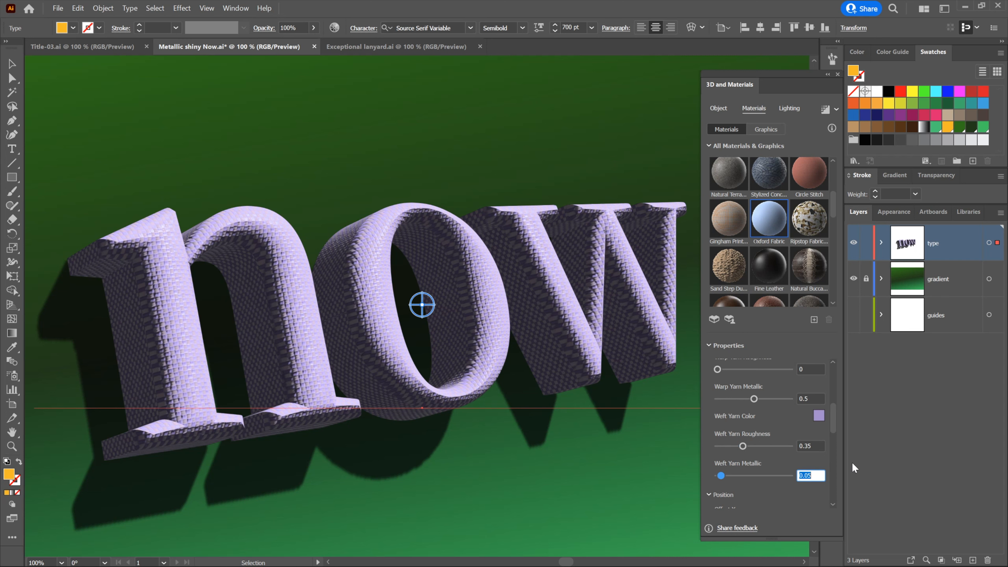
text(.65)
key(Return)
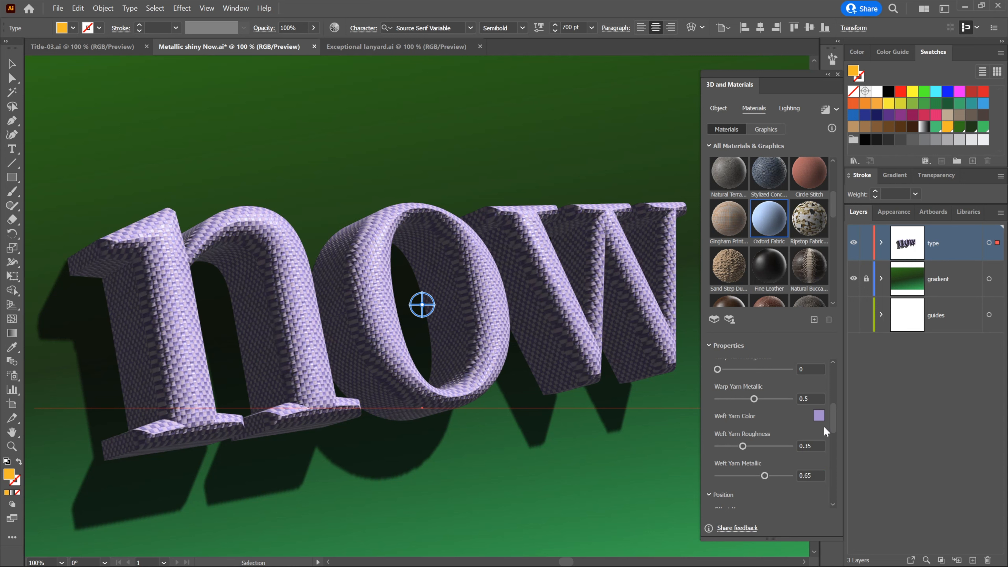
Step: Look through the remaining Oxford Fabric properties and render the word "now" with ray tracing
drag(832, 425, 842, 498)
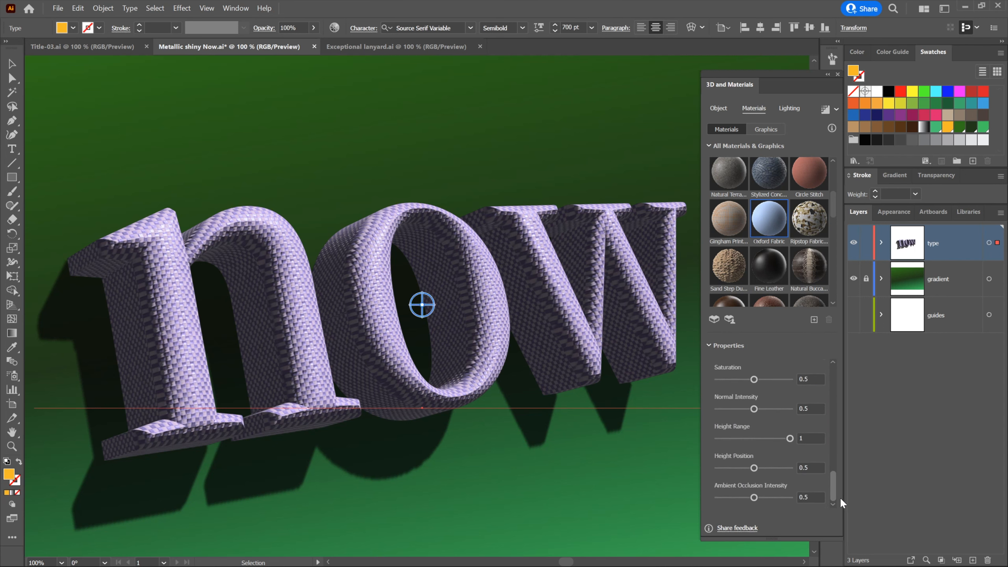
drag(839, 498, 833, 438)
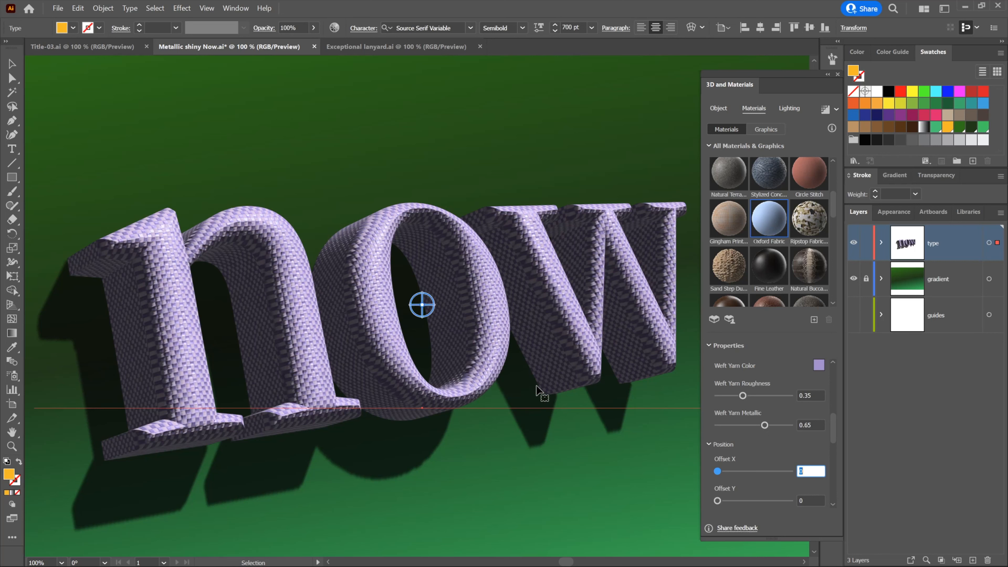
click(826, 112)
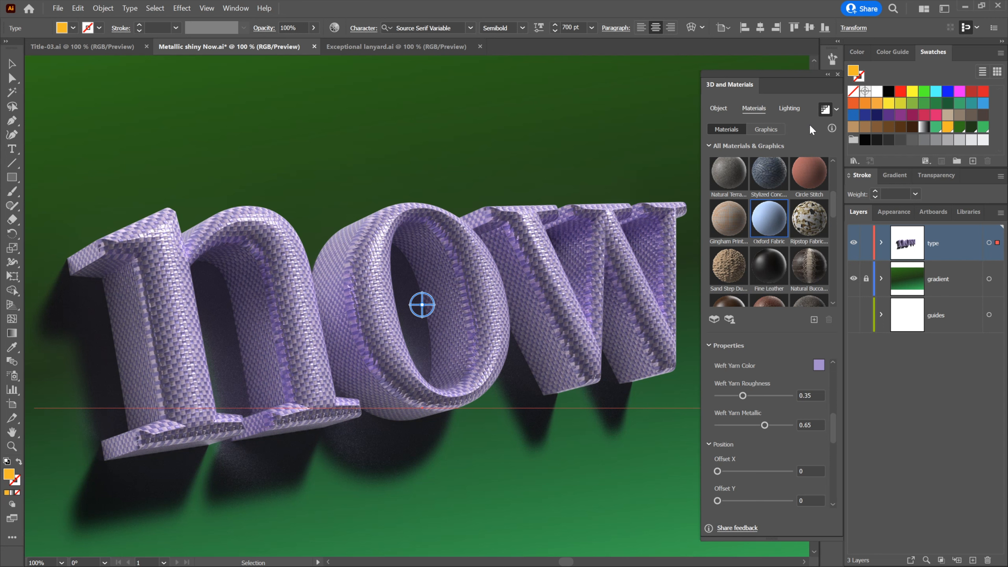
drag(833, 422, 830, 405)
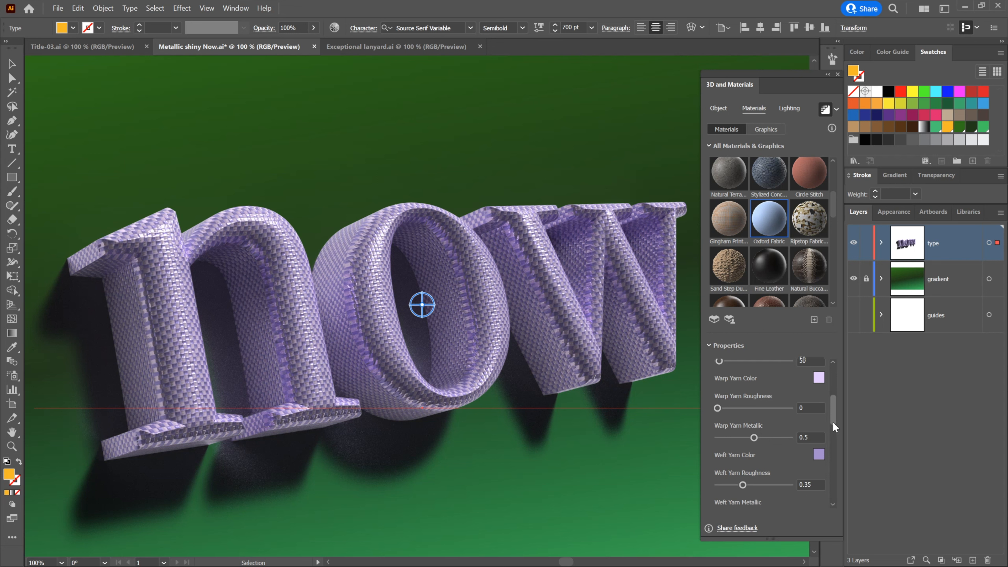
drag(833, 421, 833, 427)
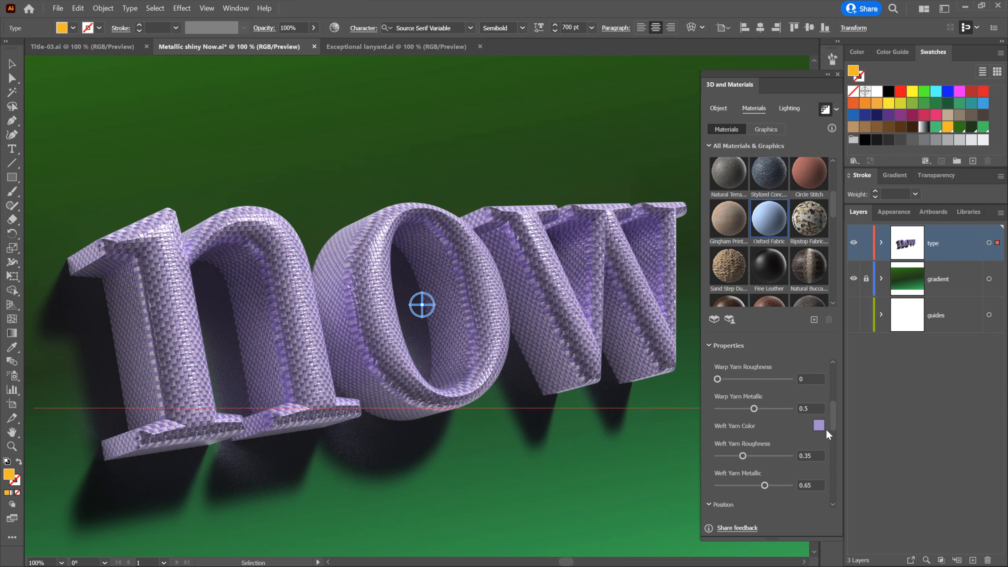
drag(832, 423, 825, 405)
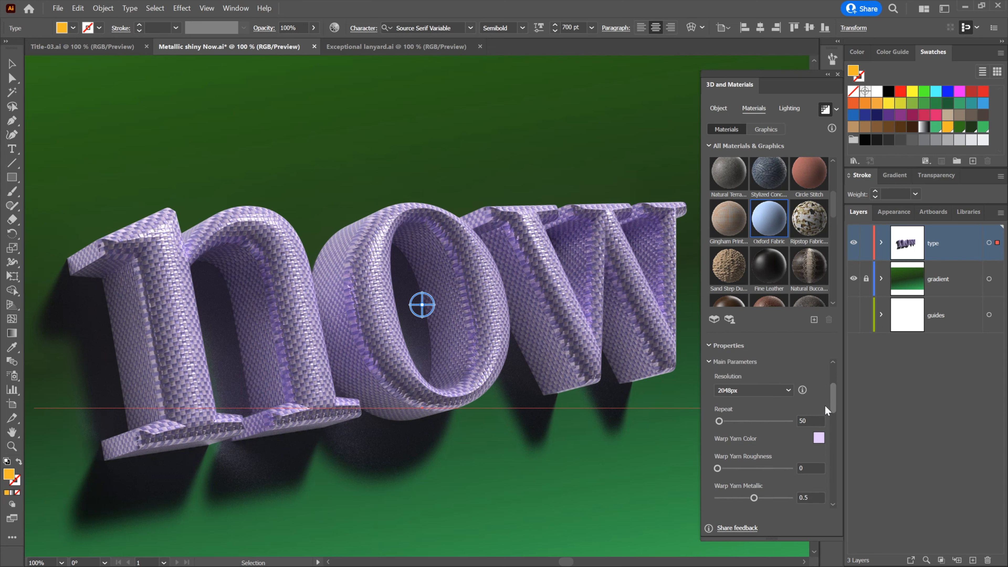